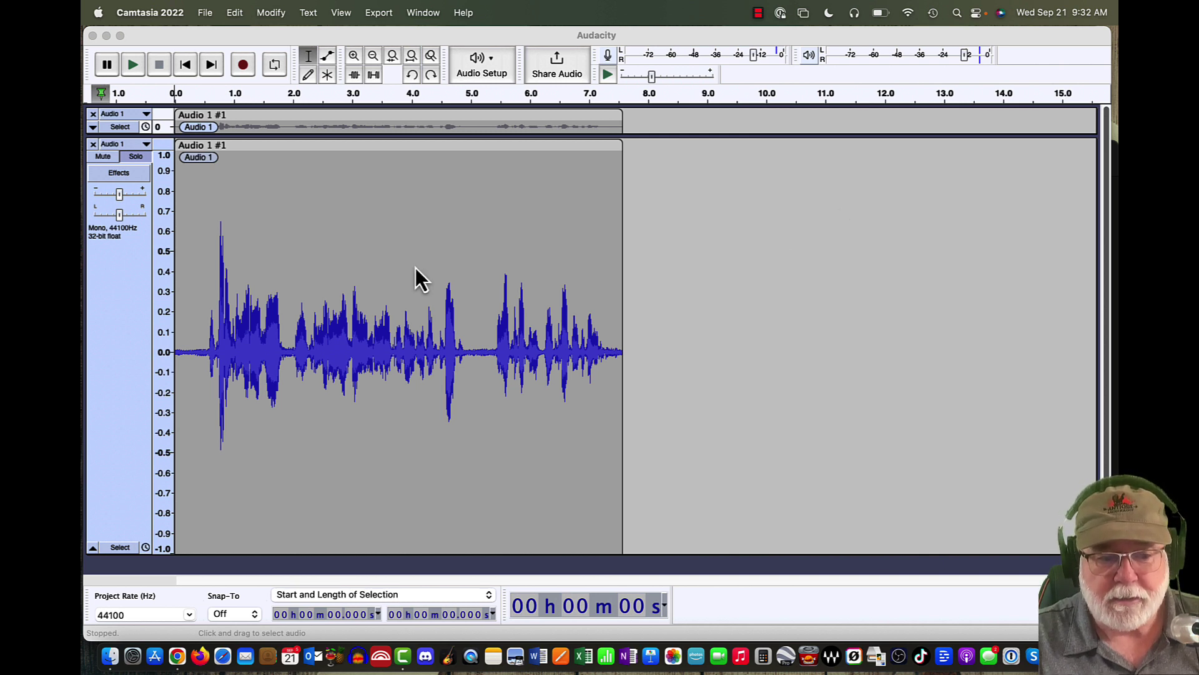
Select the whole track, open Filter Curve EQ with its low-cut curve, and move the dialog clear of the waveform.
click(113, 315)
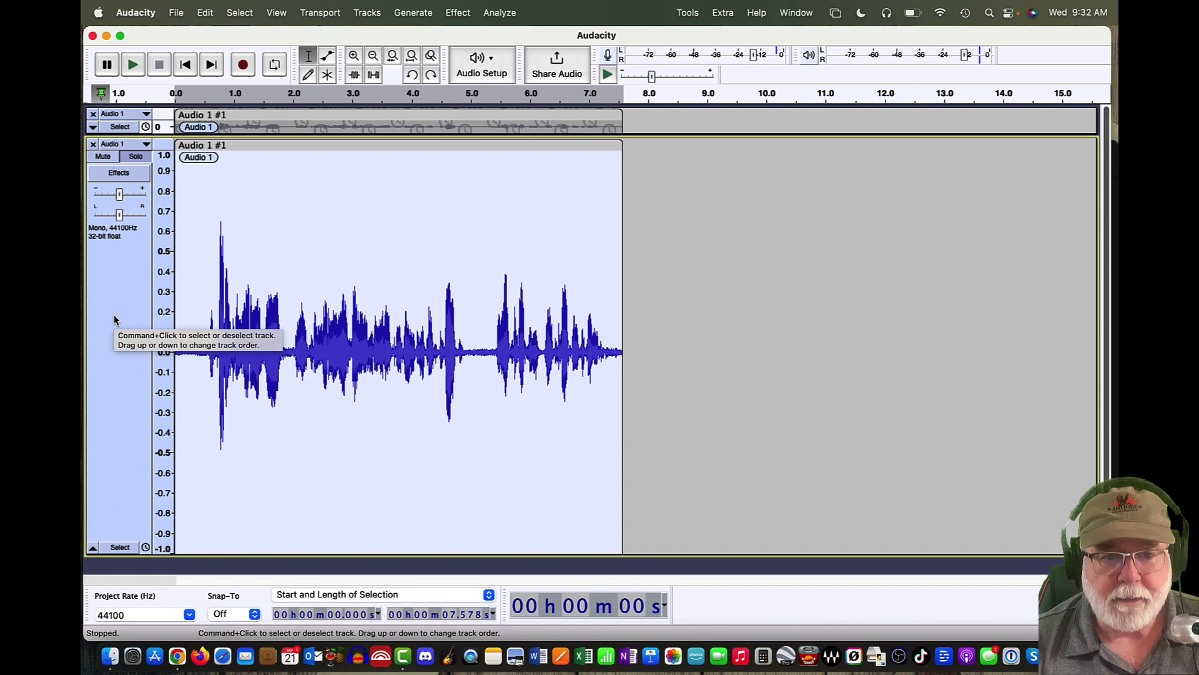
click(457, 13)
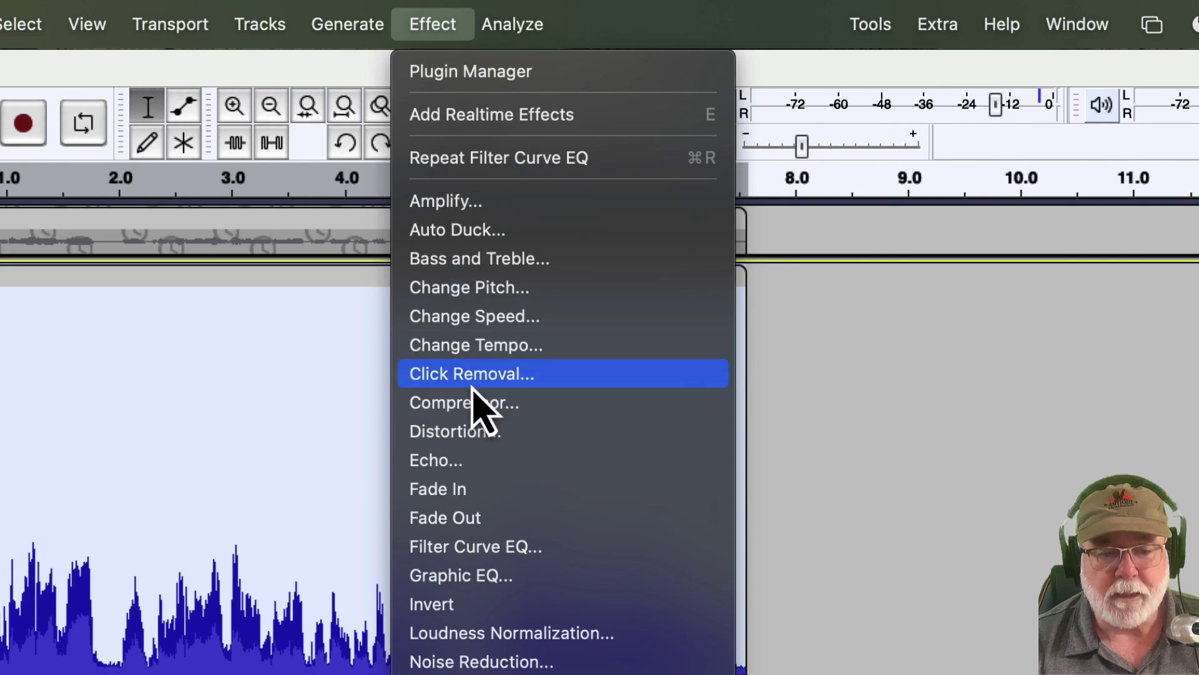
click(474, 547)
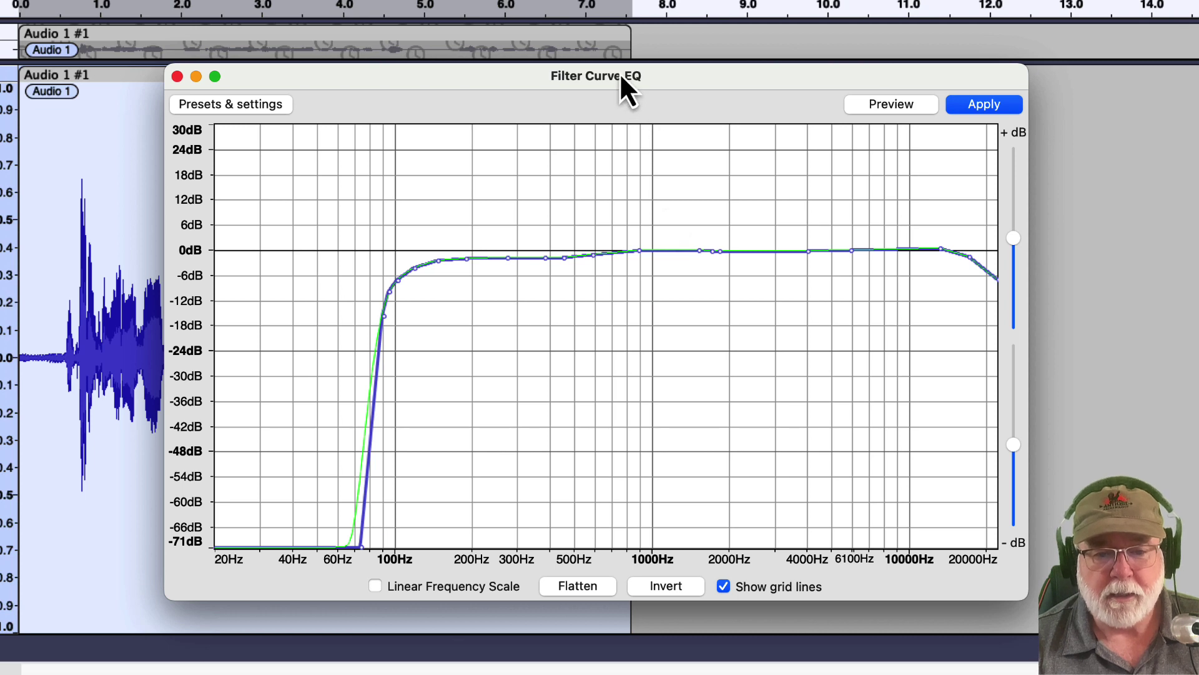
drag(620, 74, 385, 483)
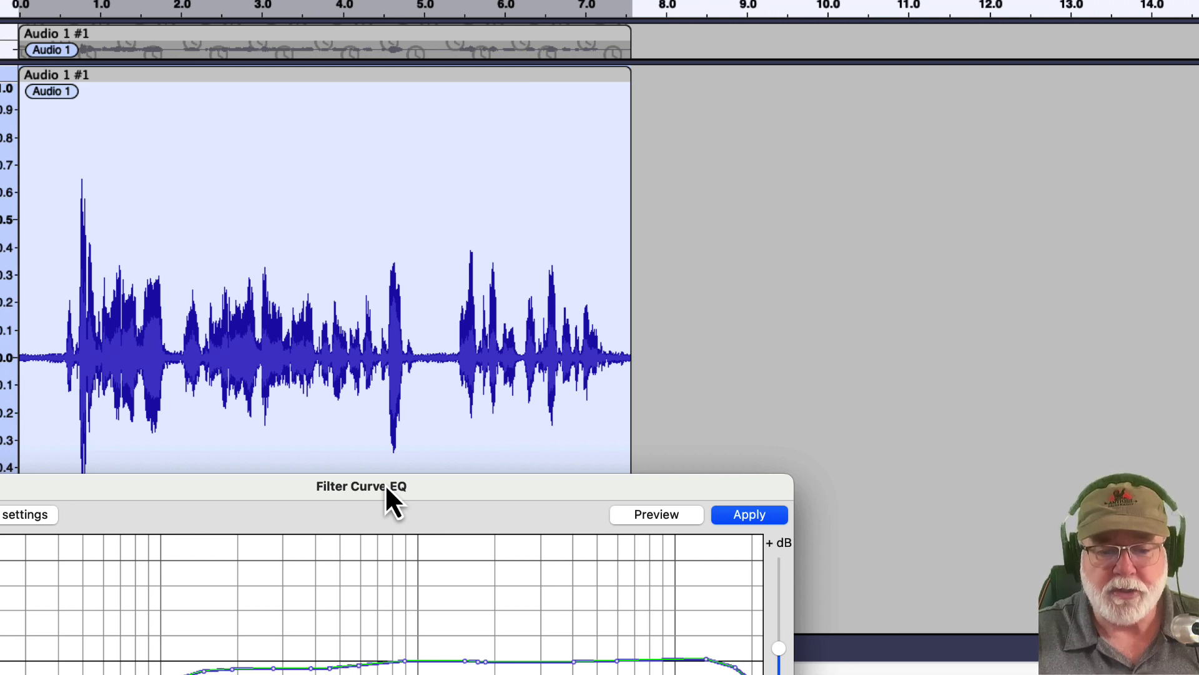
Apply the Filter Curve EQ, cutting below about 100 Hz, to the Audio 1 waveform.
click(746, 516)
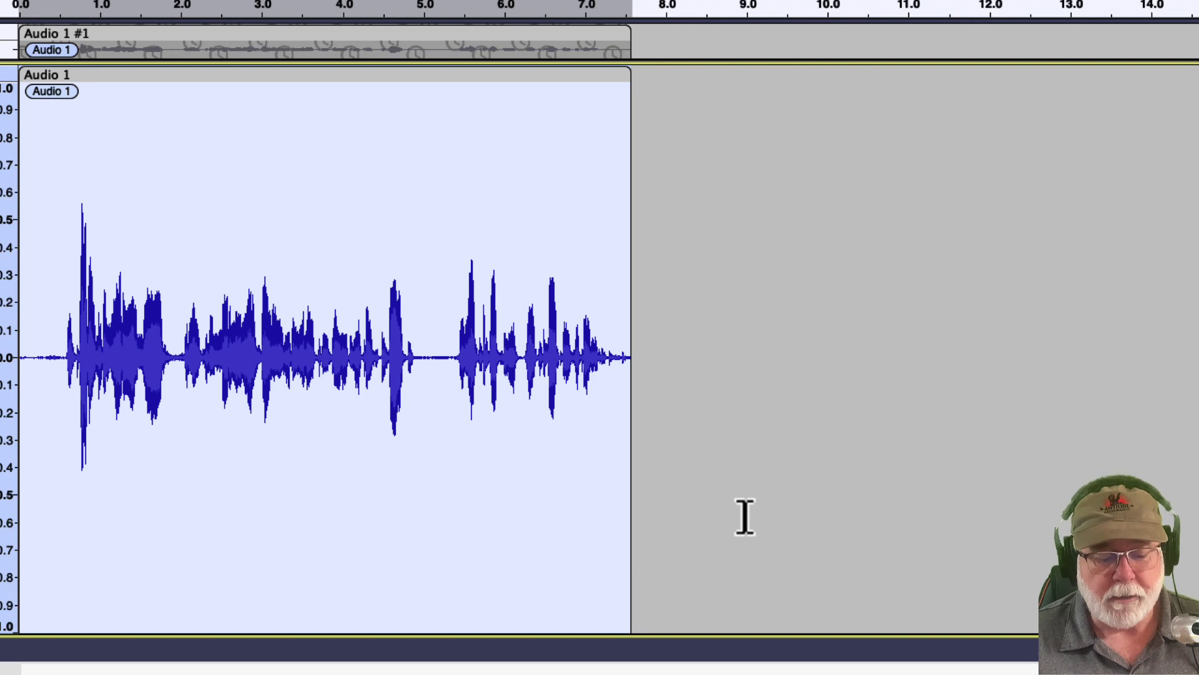
Undo the applied EQ, then expand and re-collapse the top Audio 1 #1 track.
key(super+z)
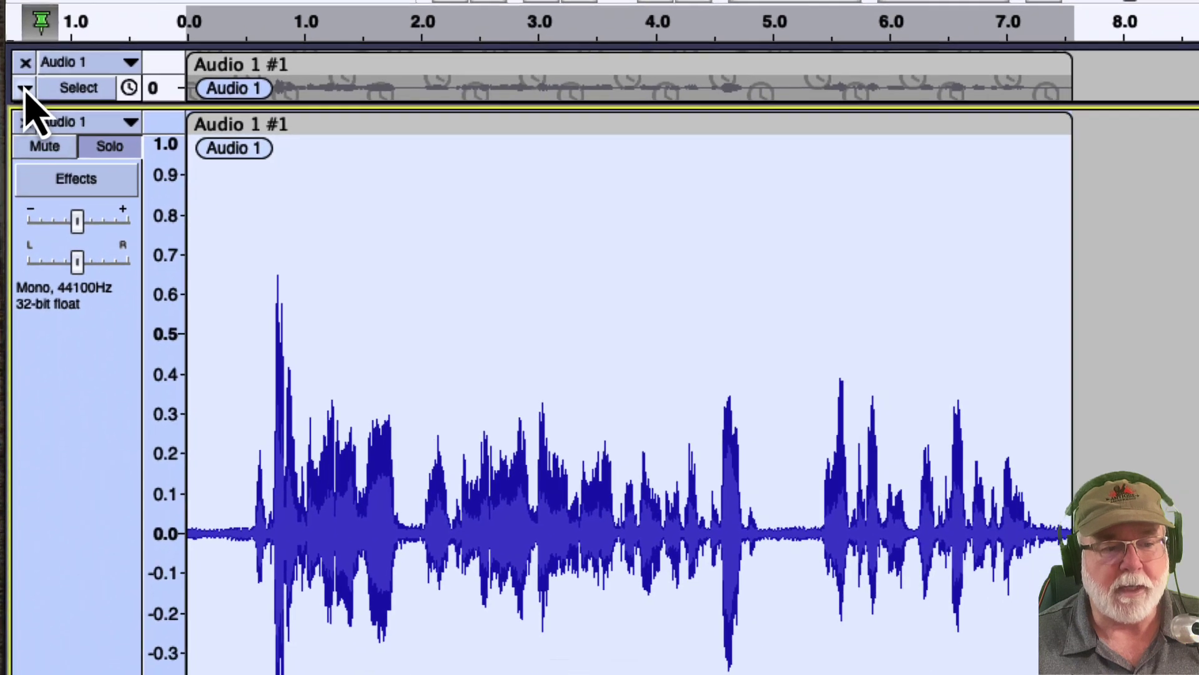
click(25, 87)
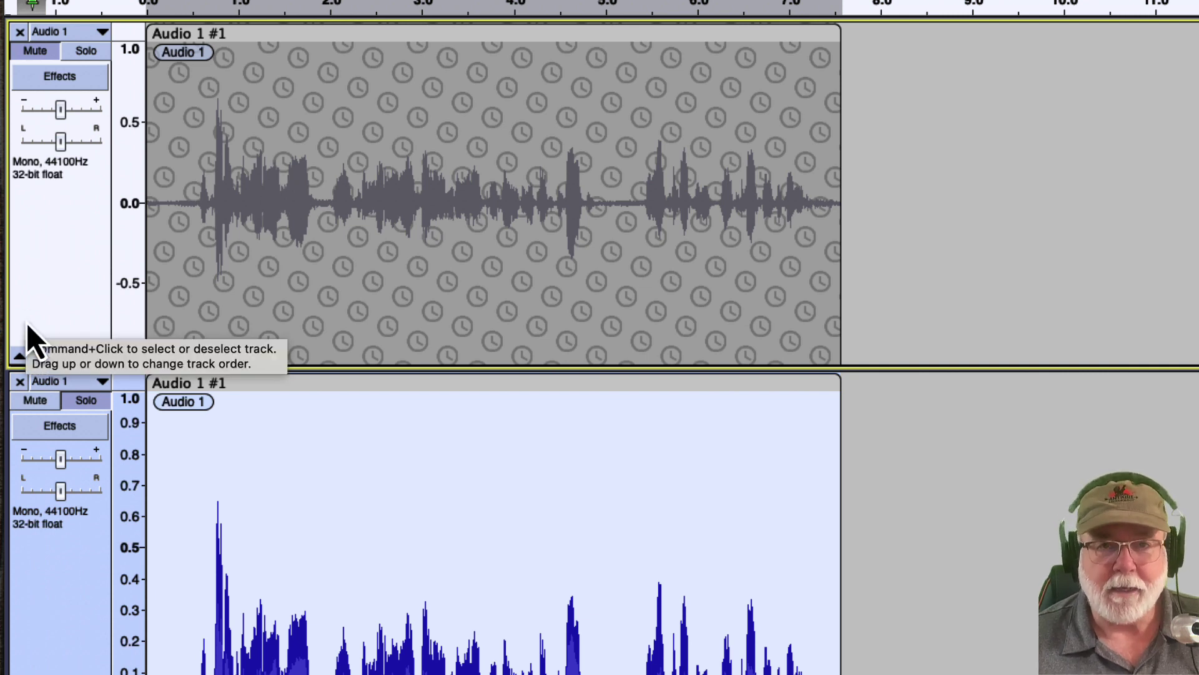
click(19, 355)
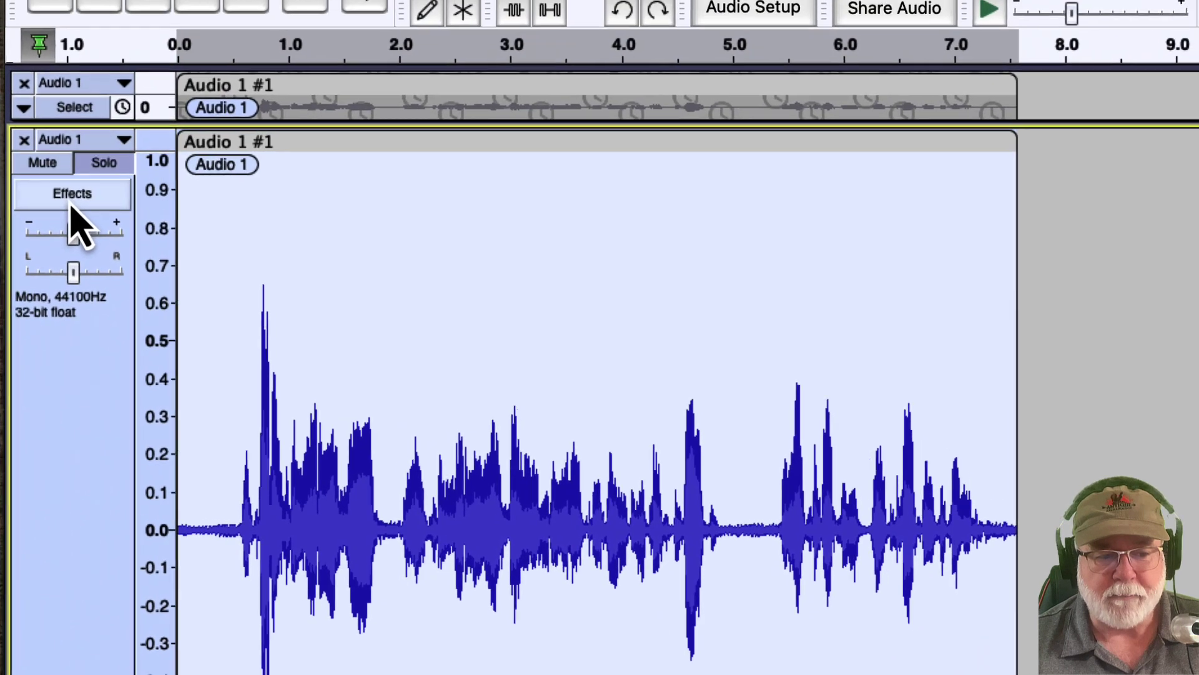
Add Apple's AUGraphicEQ as a realtime effect on Audio 1.
click(71, 203)
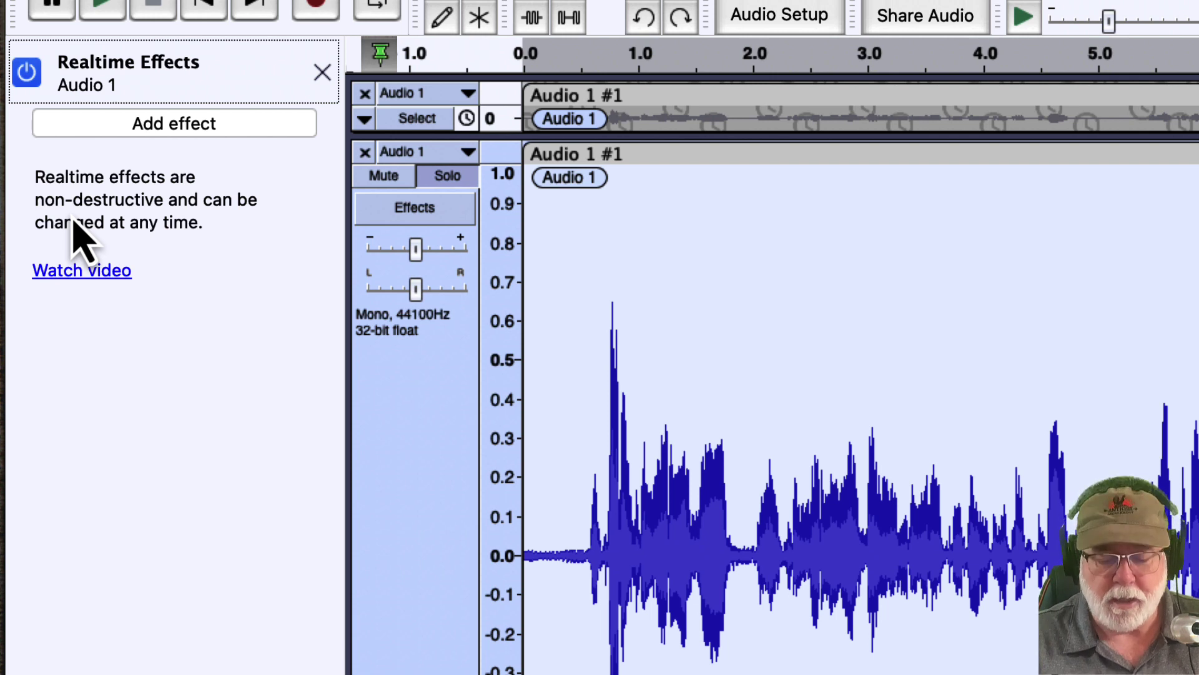
click(191, 124)
mouse_move(186, 158)
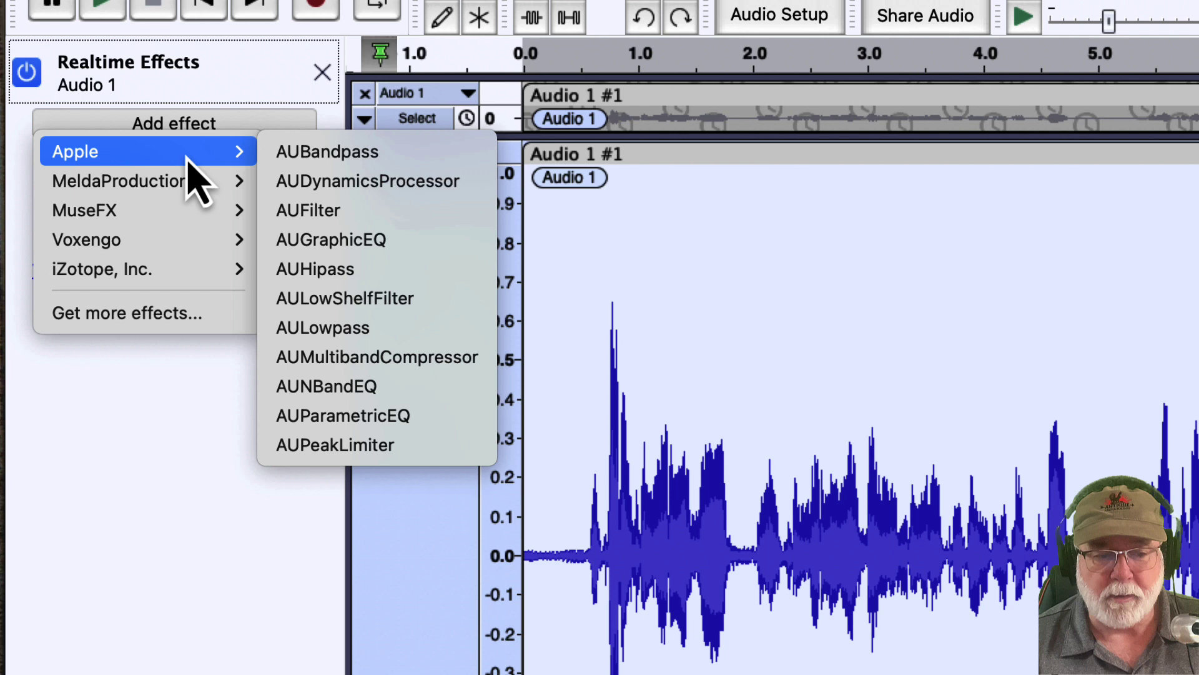
click(343, 245)
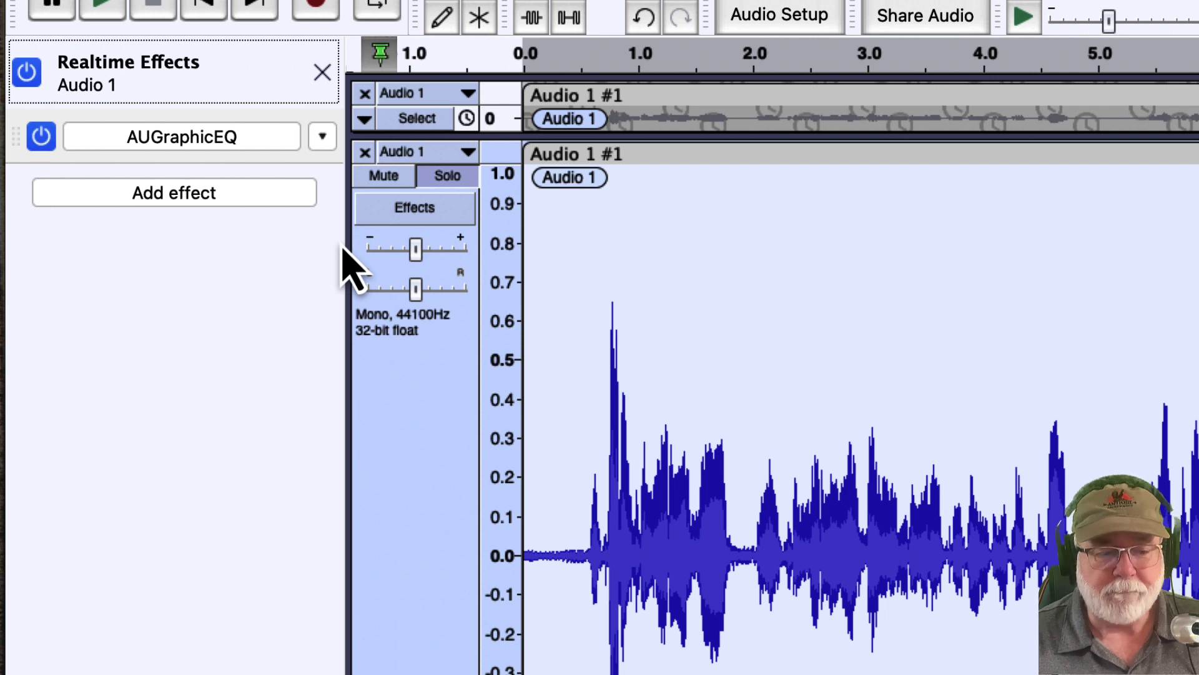
Toggle AUGraphicEQ off and back on, and browse its replacement effects without changing anything.
click(42, 138)
click(43, 139)
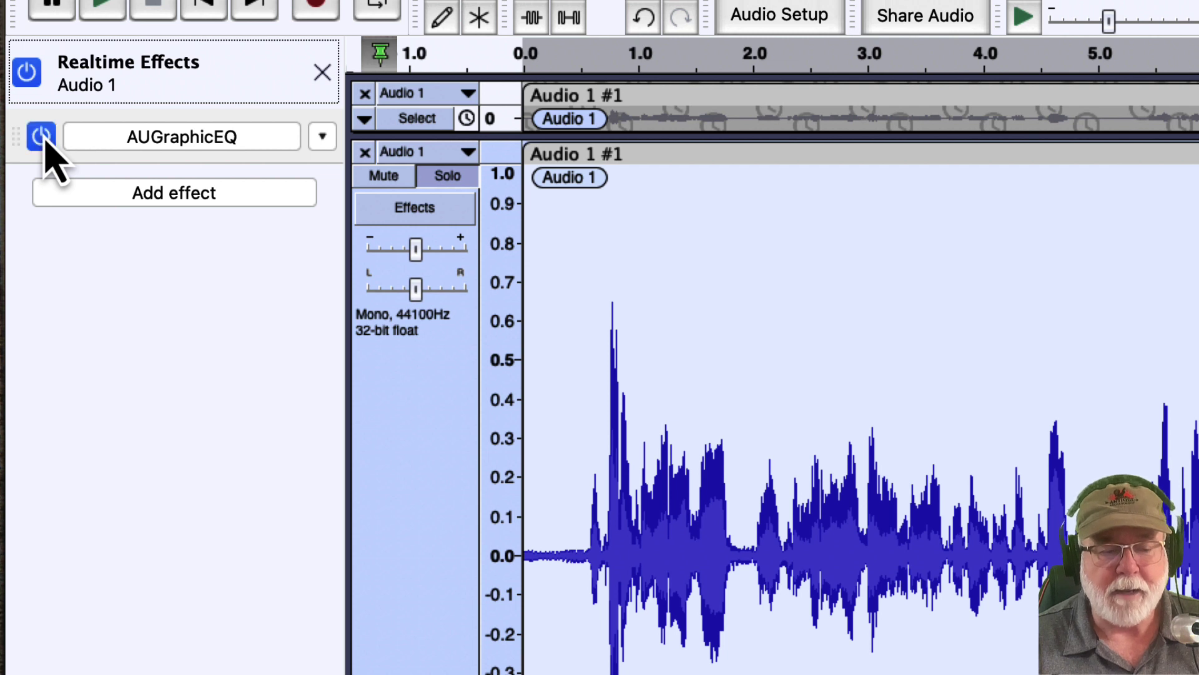
click(324, 137)
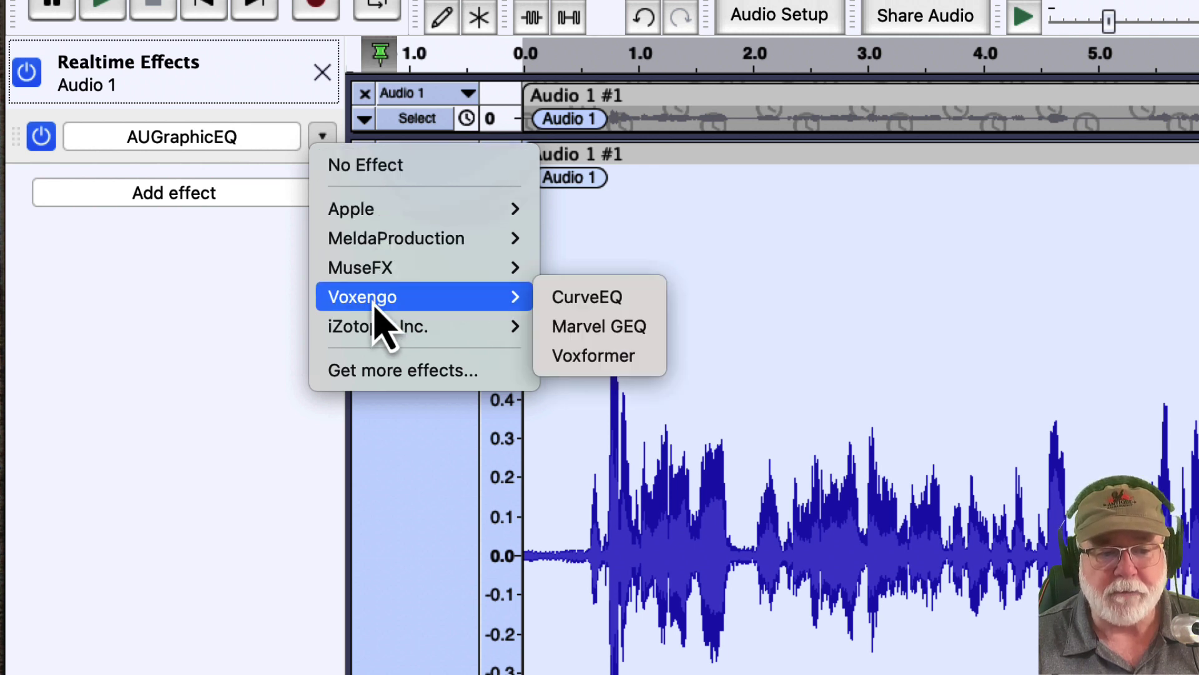
click(227, 318)
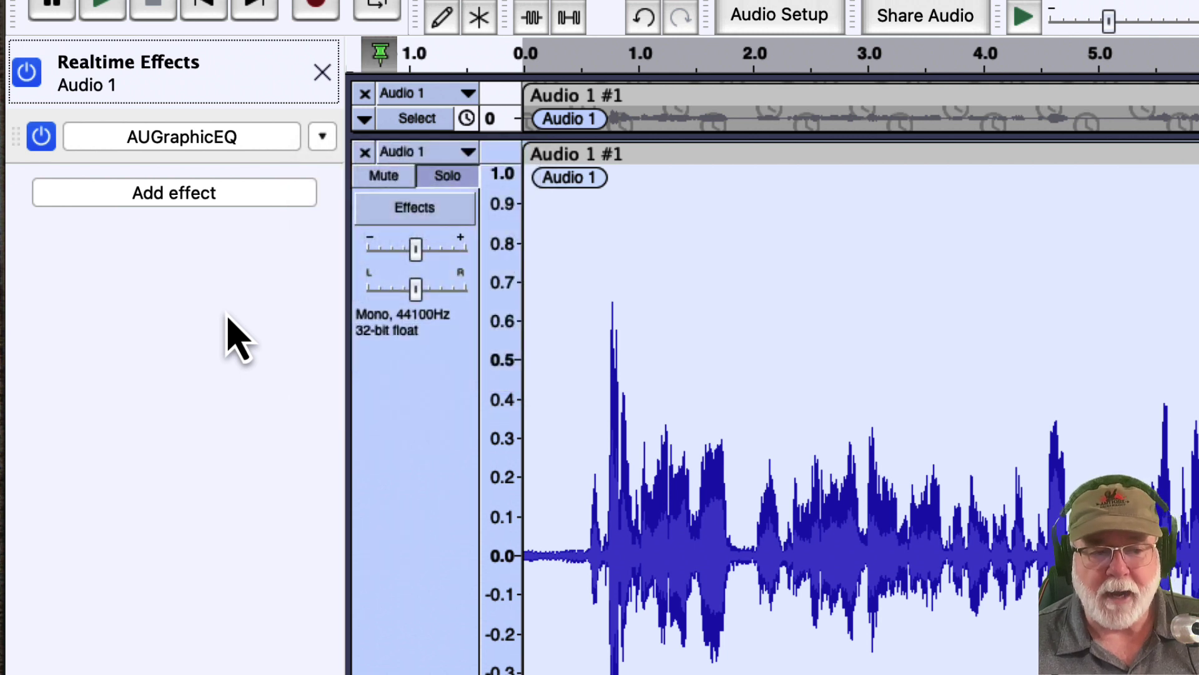
Open the AUGraphicEQ editor window, bypass the effect, and nudge the window right.
click(202, 140)
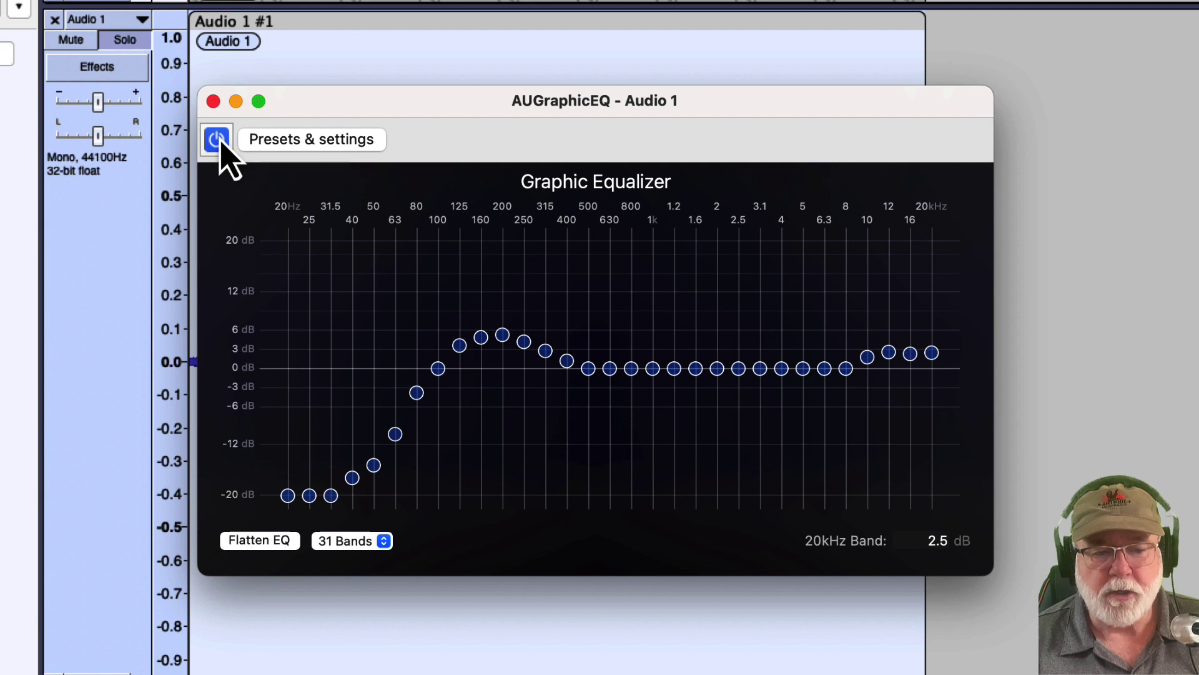
click(218, 141)
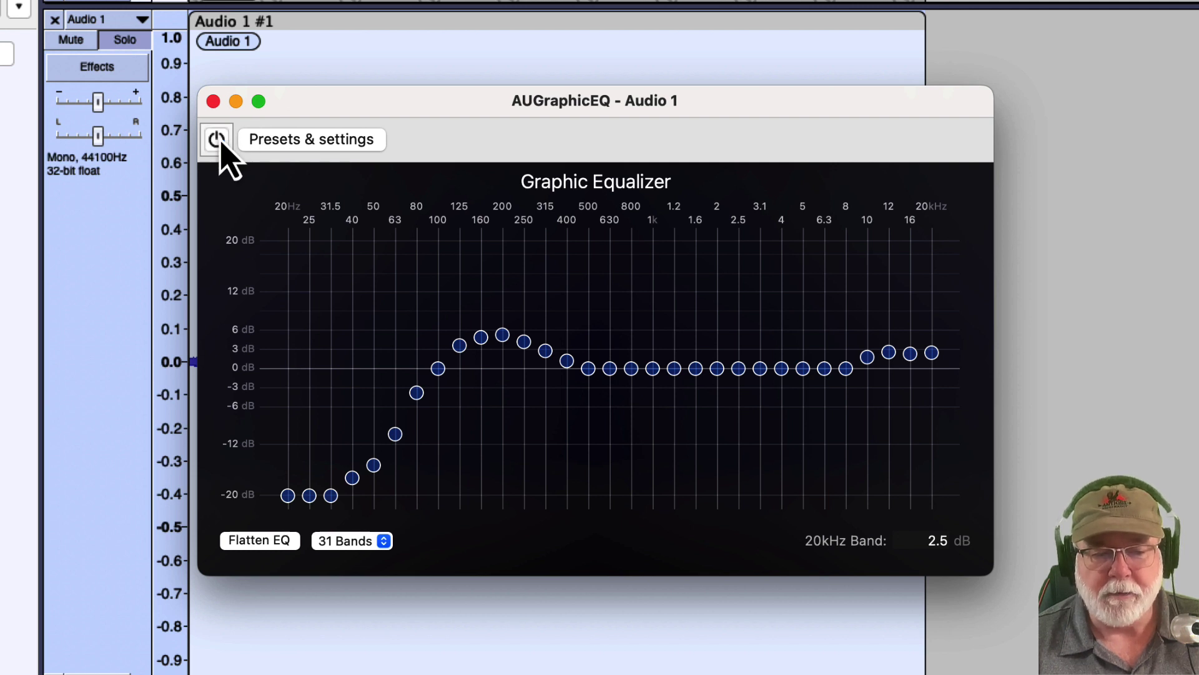
drag(376, 106, 396, 108)
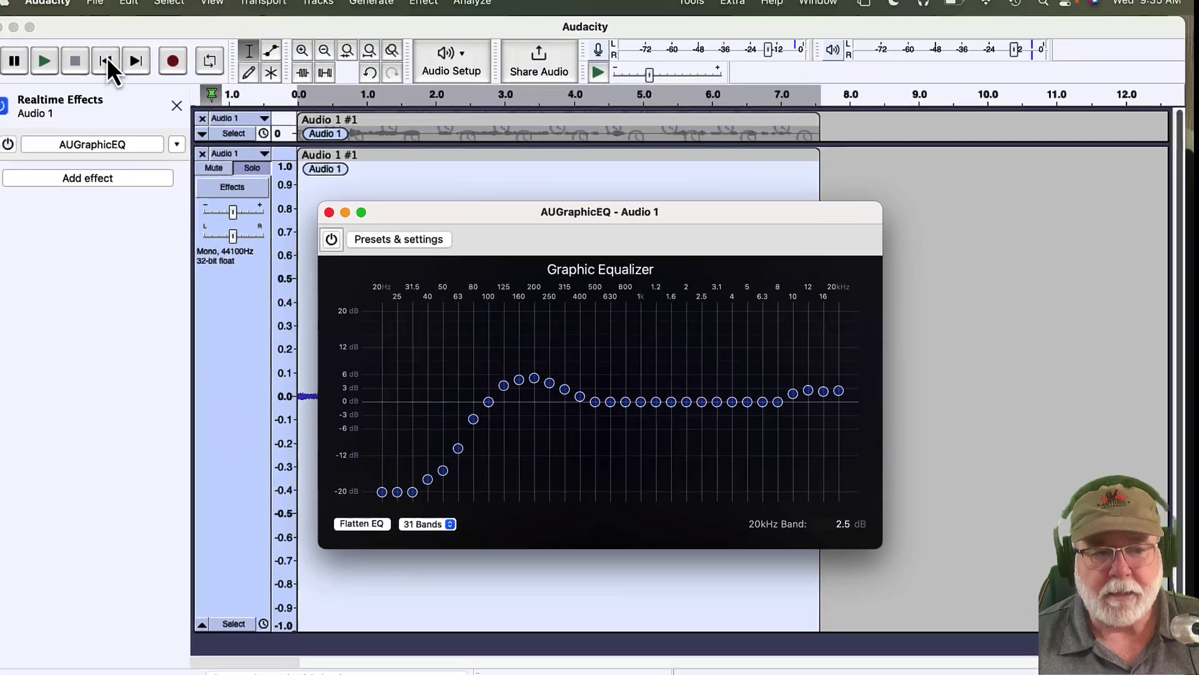
click(118, 70)
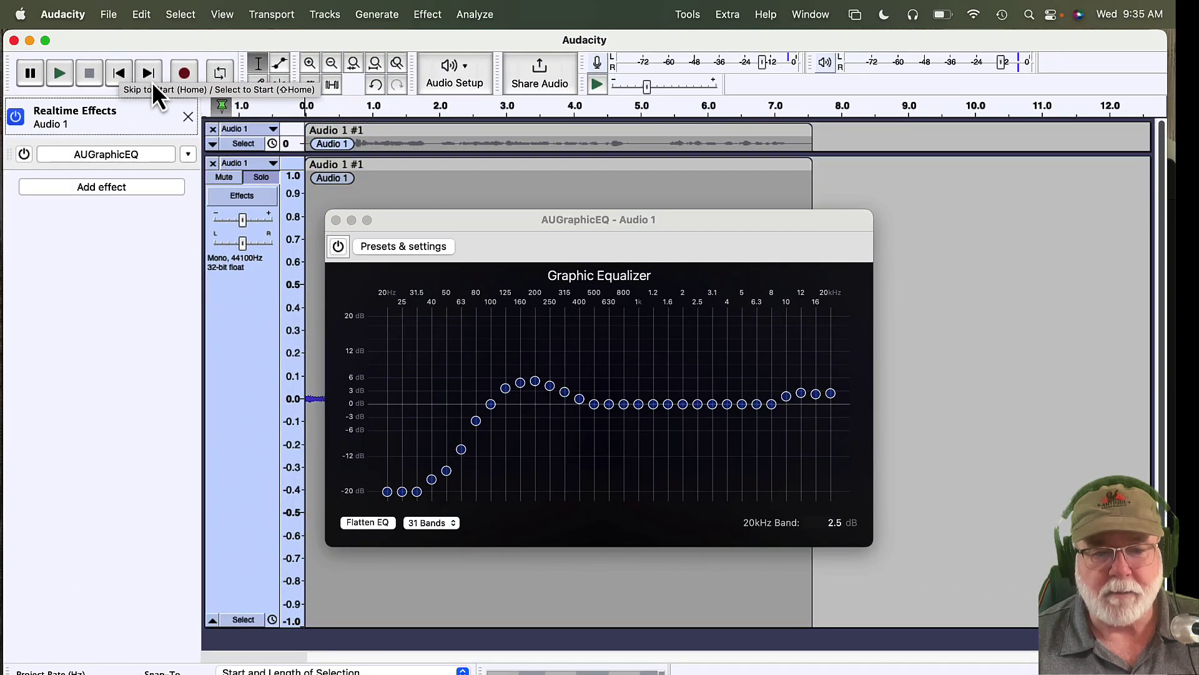
Play Audio 1 with the graphic EQ bypassed, rewind to the start, then re-enable AUGraphicEQ.
click(699, 230)
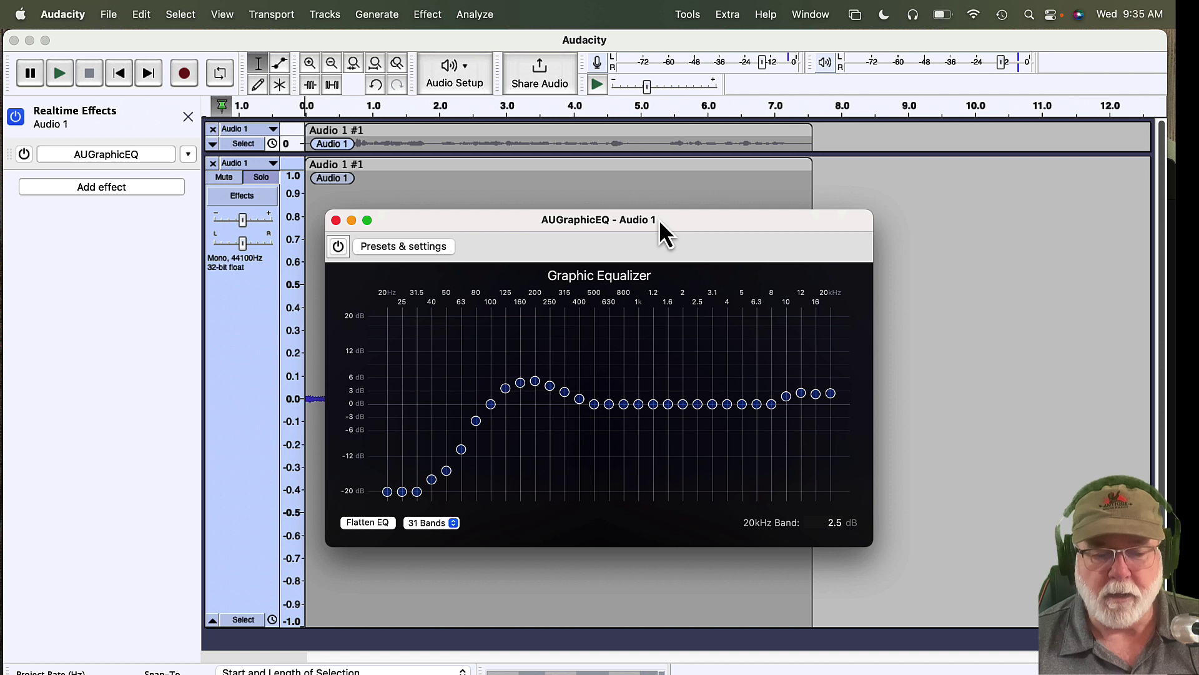
key(space)
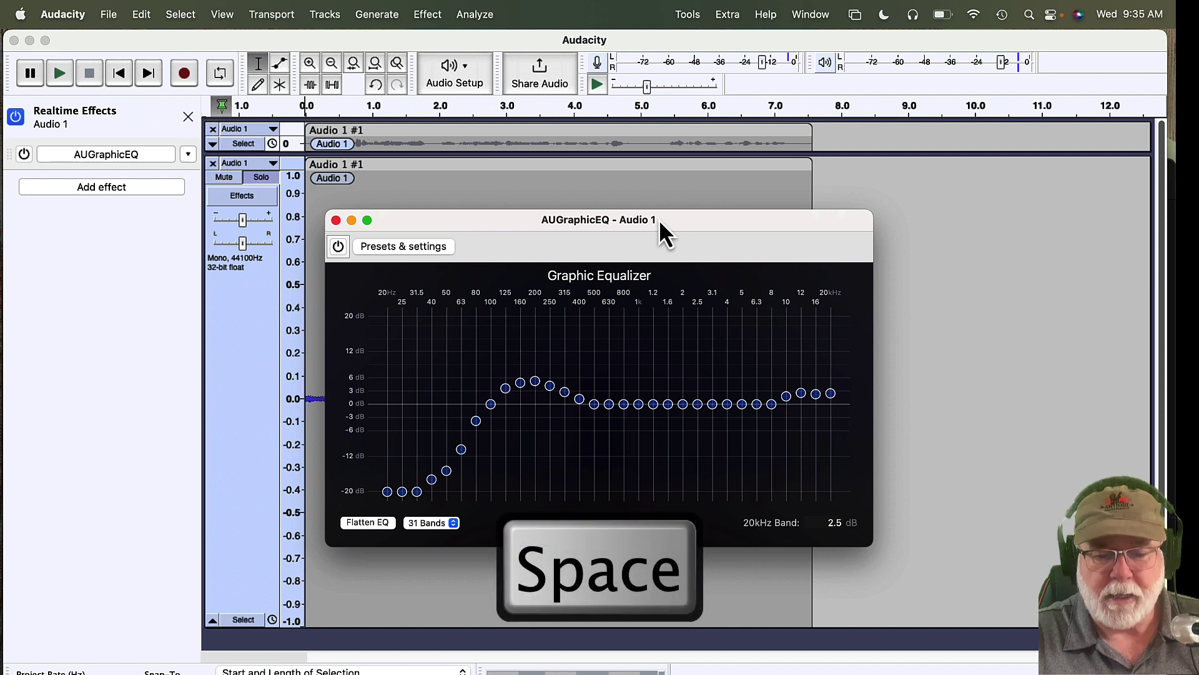
key(space)
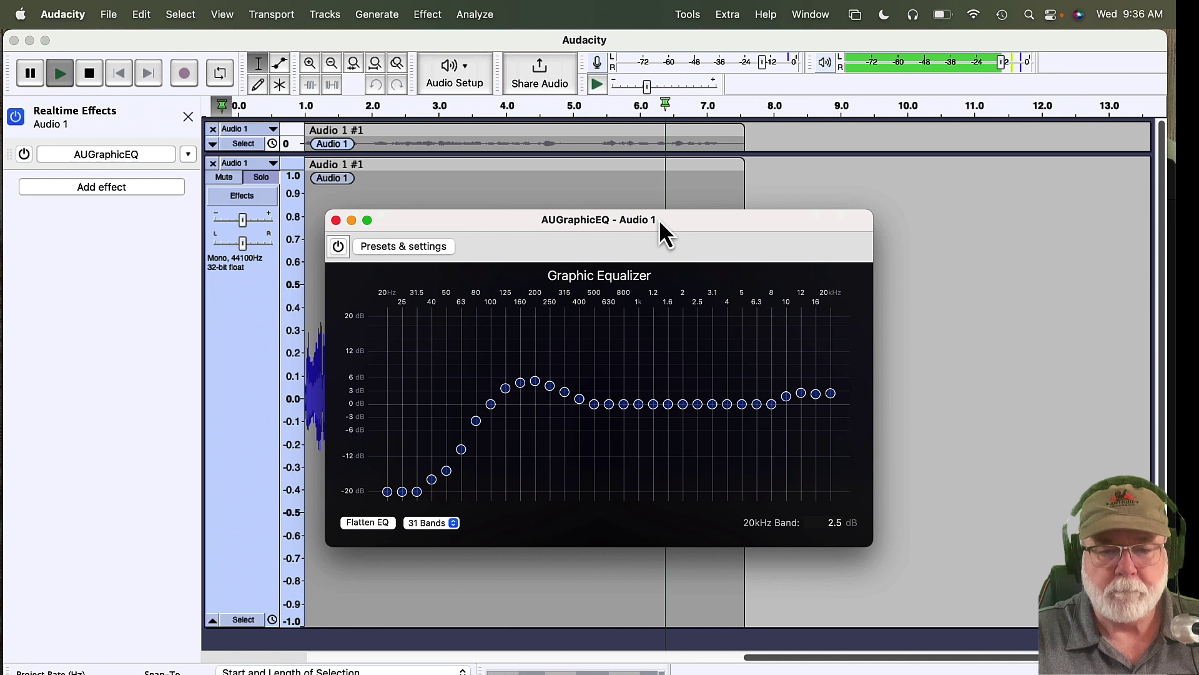
key(space)
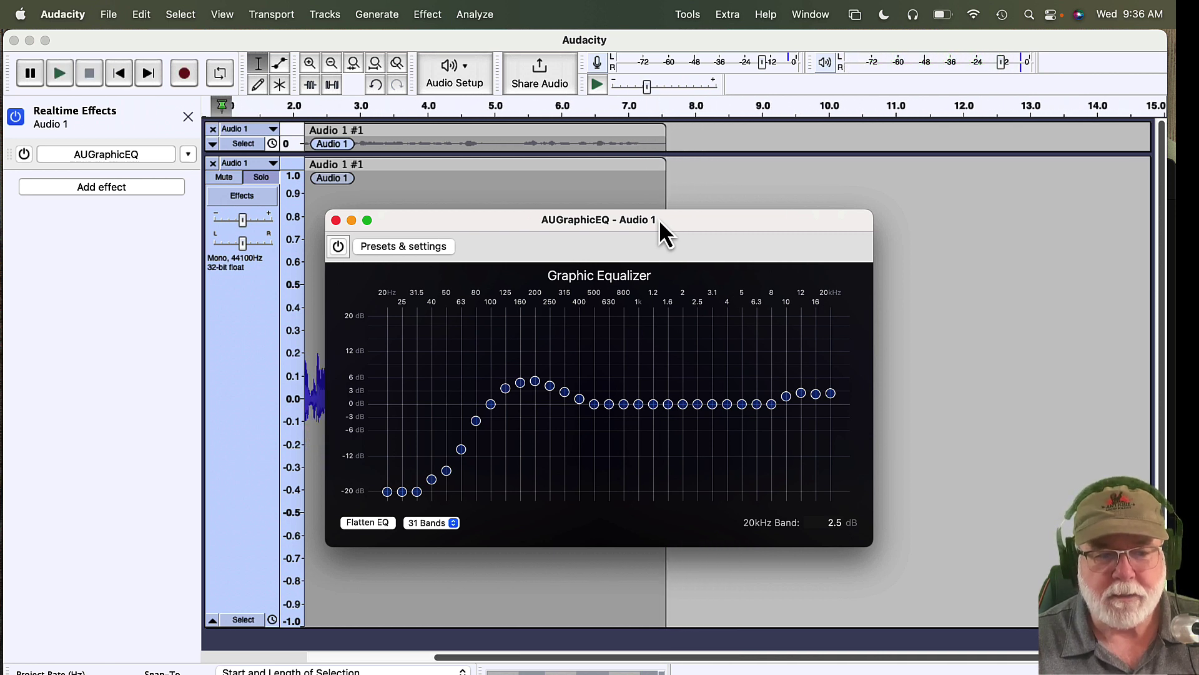
click(122, 77)
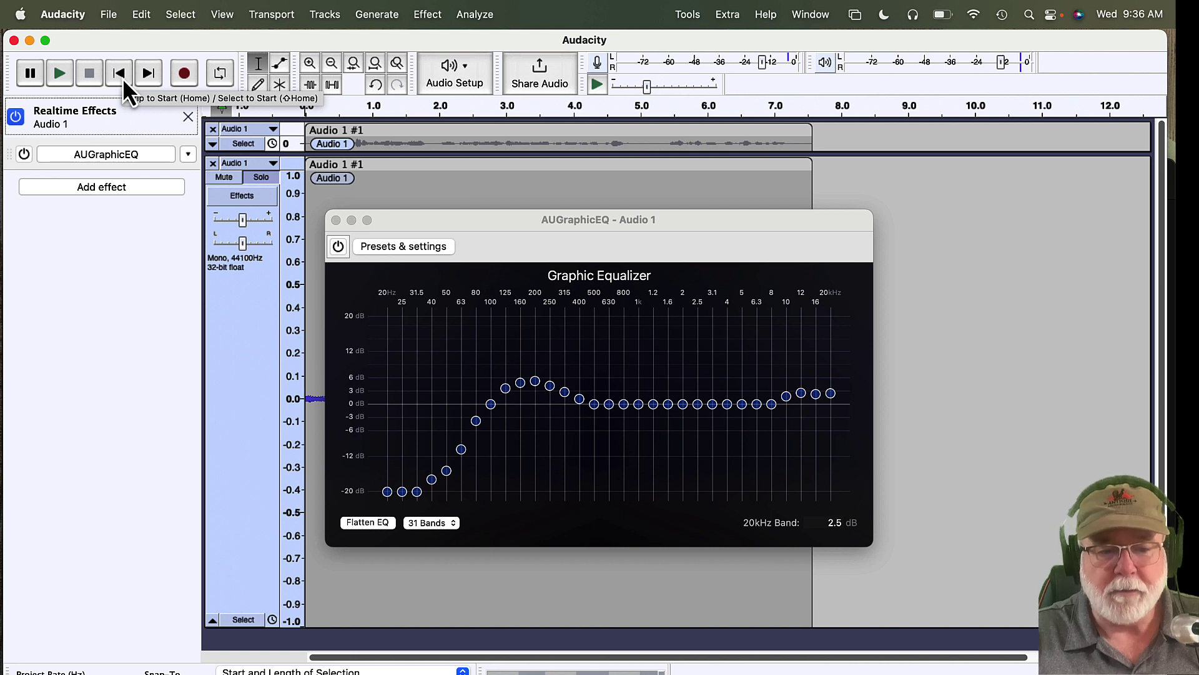
click(340, 248)
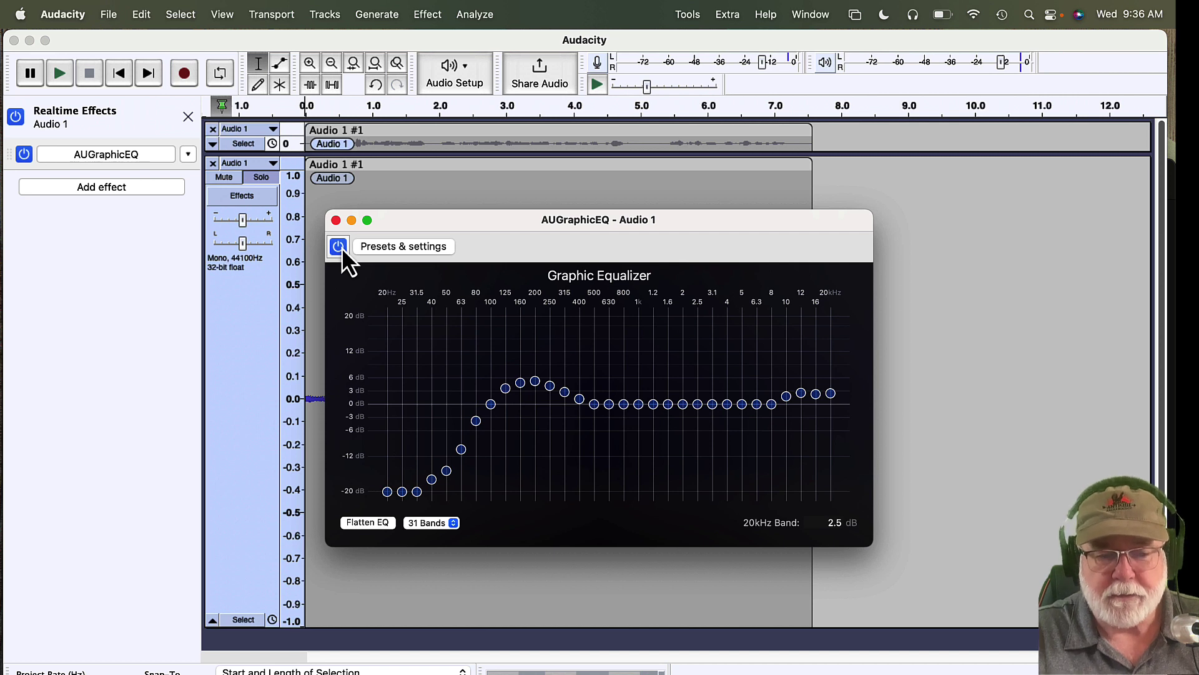
key(space)
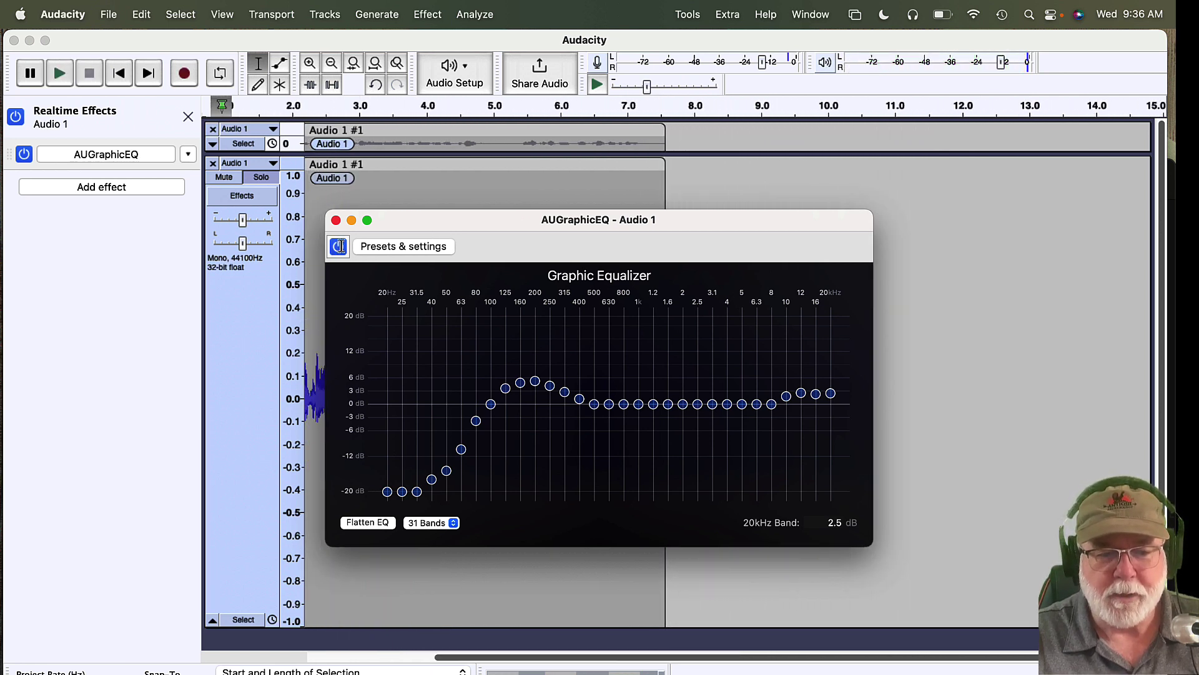
click(122, 73)
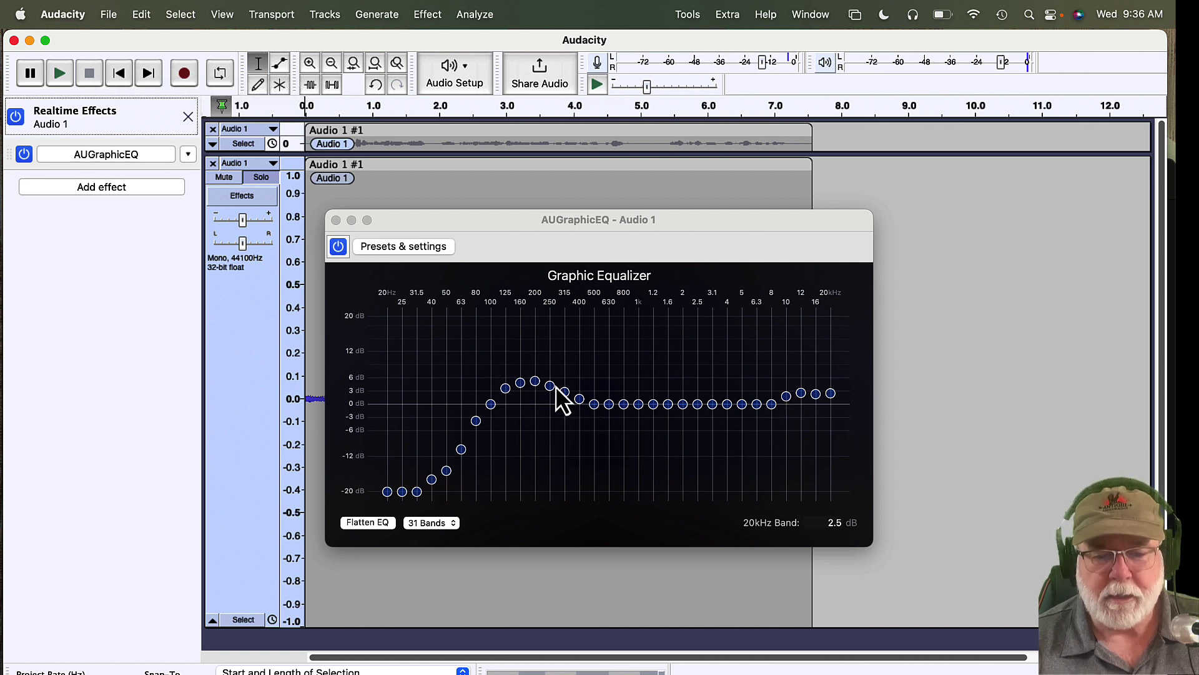
Raise the 160–250 Hz EQ bands to about 7.85 dB and play the track back.
drag(553, 385, 512, 369)
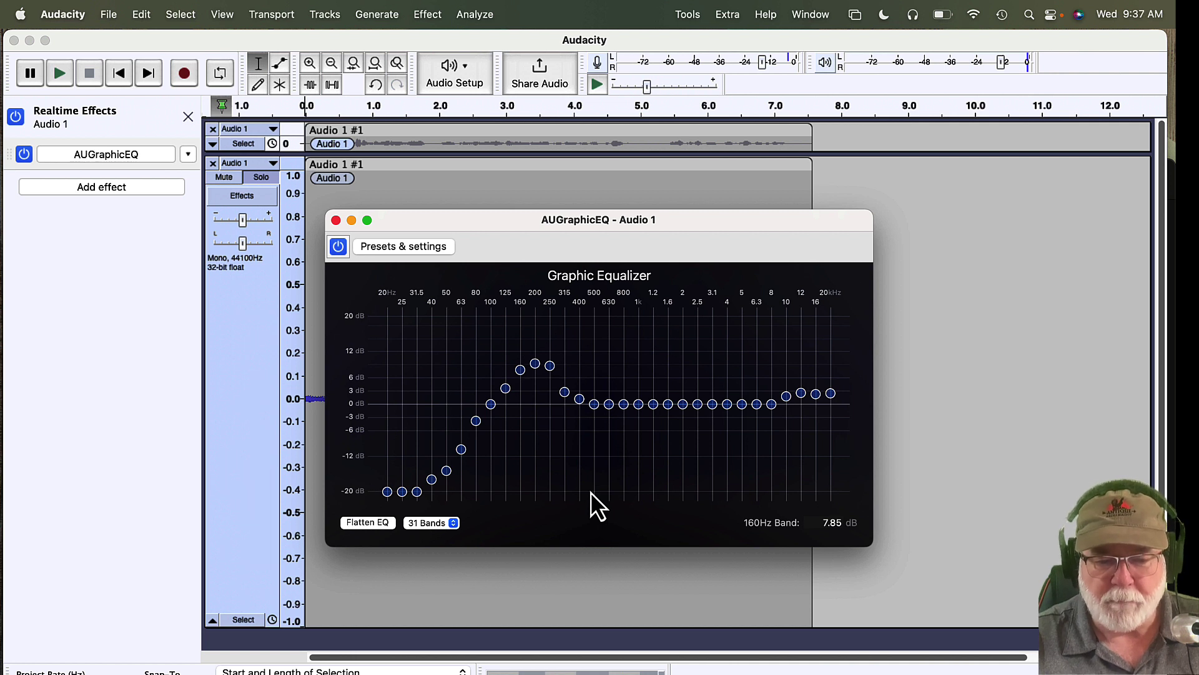
key(space)
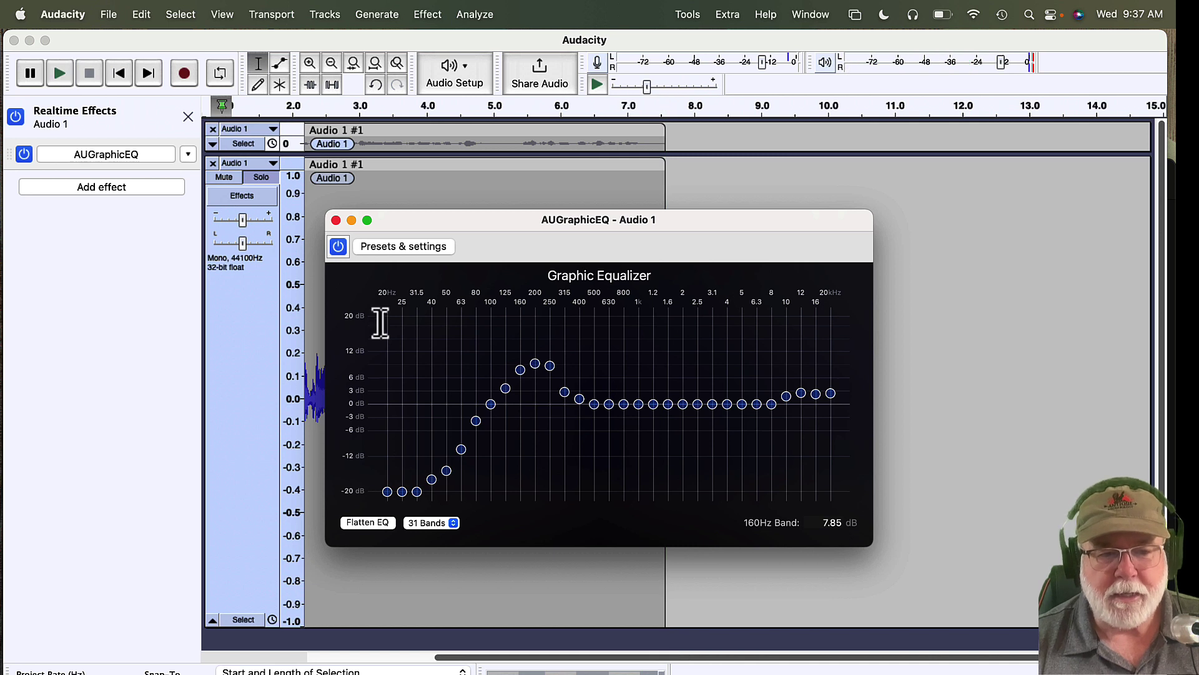
Return playback to the start and close the AUGraphicEQ editor window.
click(118, 66)
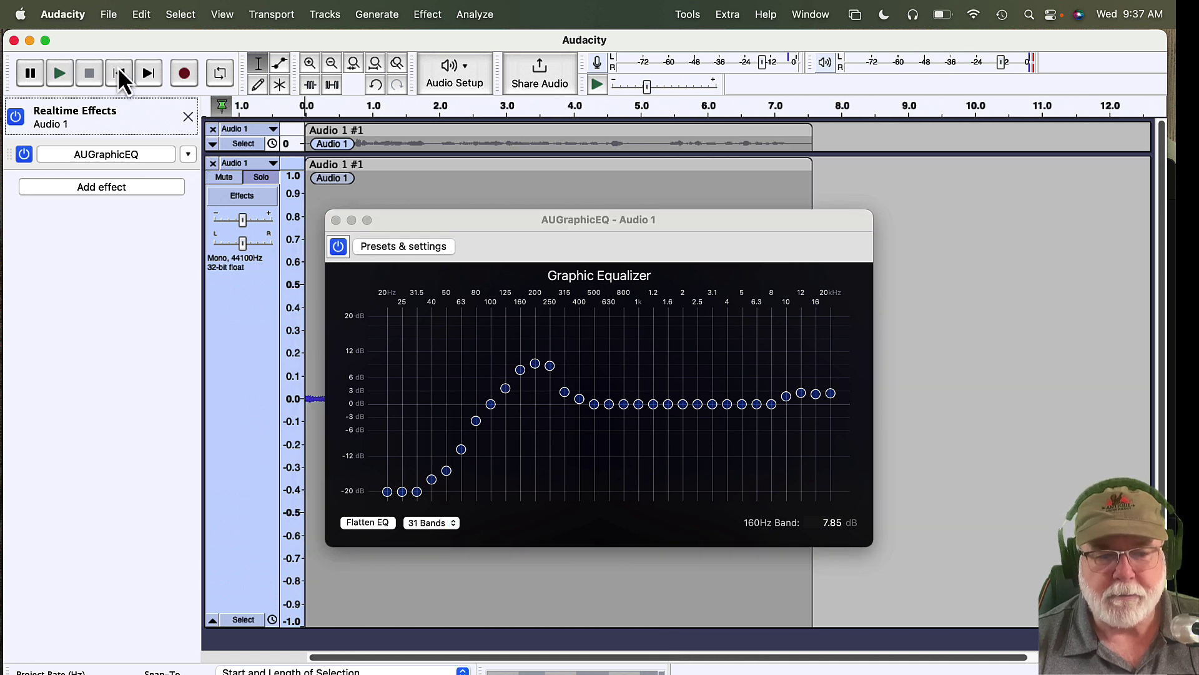
click(335, 220)
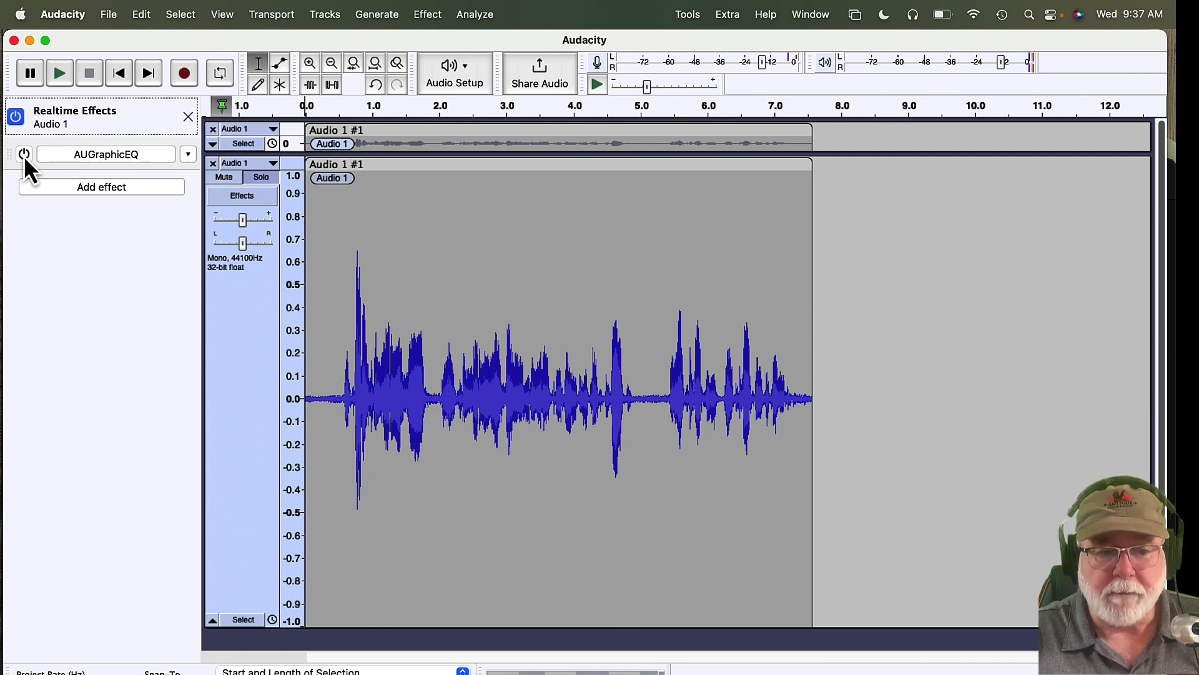
key(space)
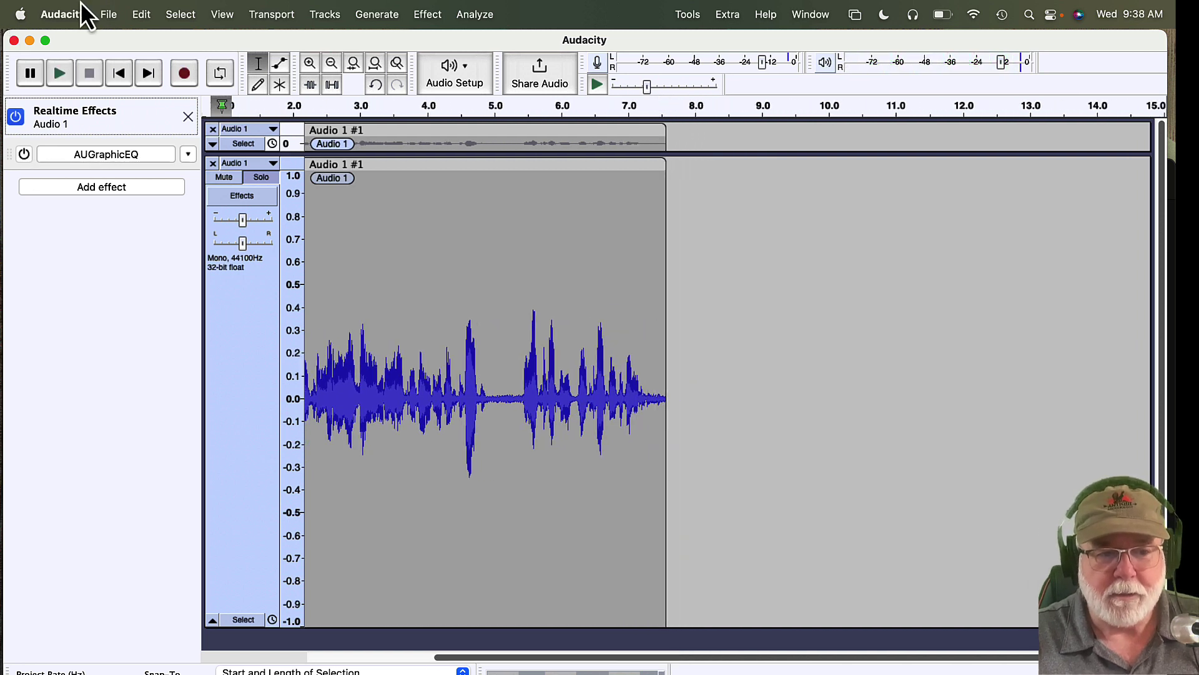
click(116, 77)
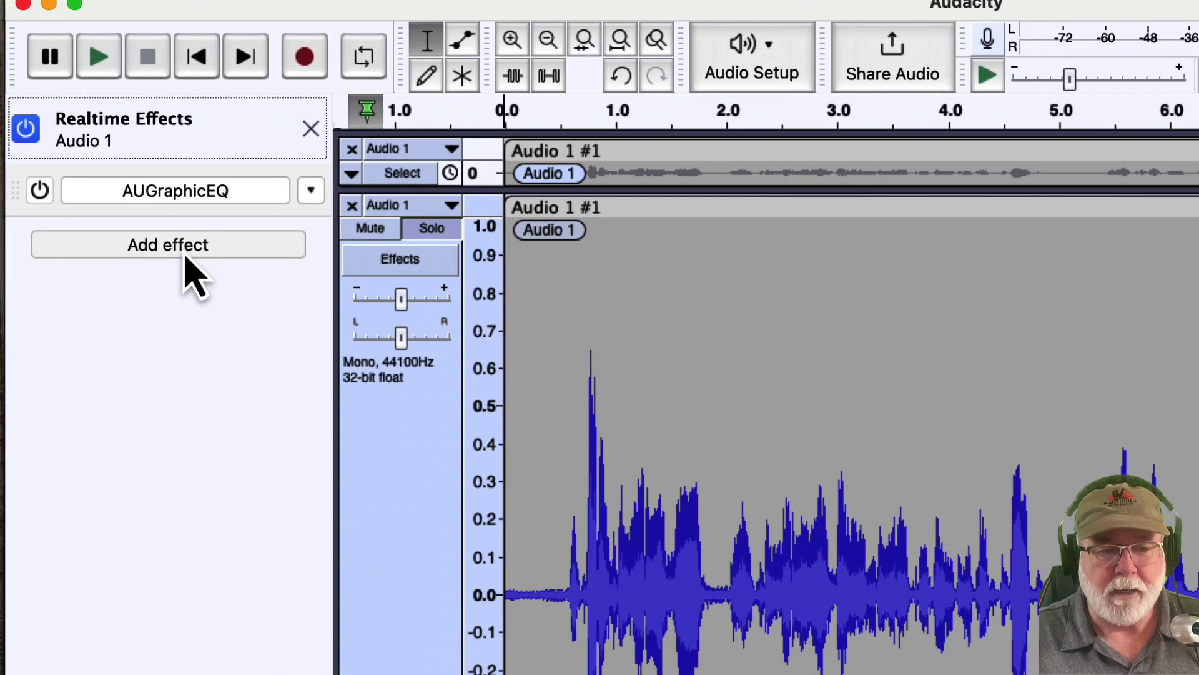
Add Apple's AUBandpass and Voxengo's CurveEQ beneath AUGraphicEQ in the Audio 1 chain.
click(184, 250)
mouse_move(172, 275)
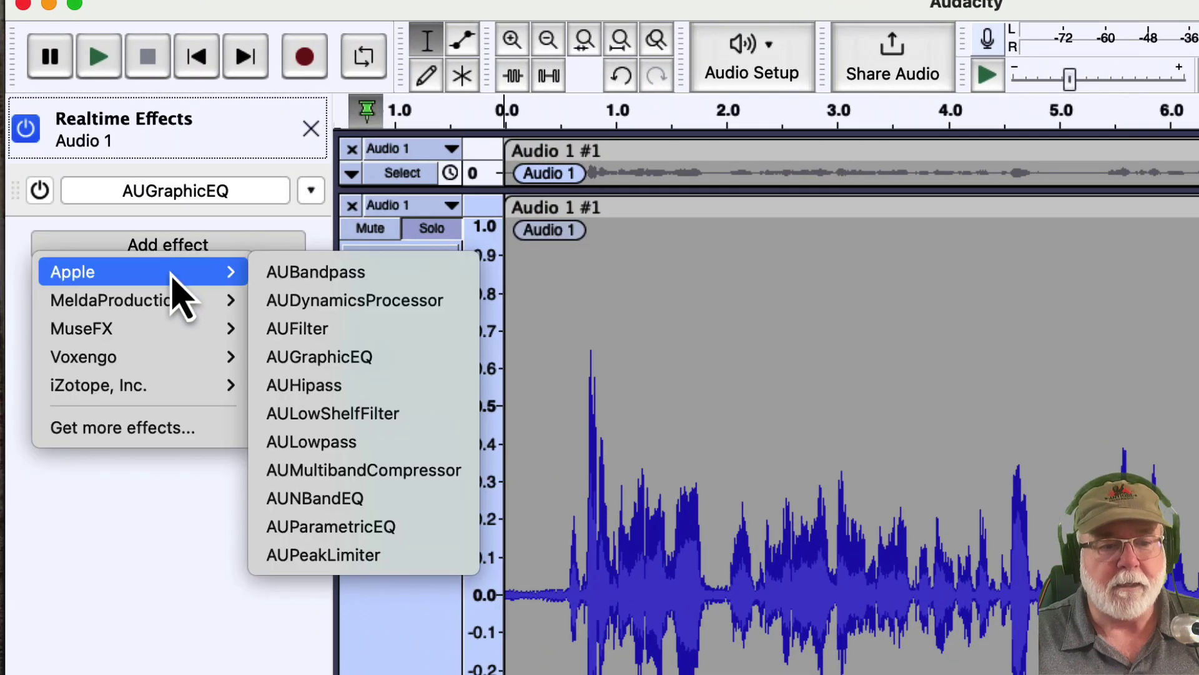
click(302, 278)
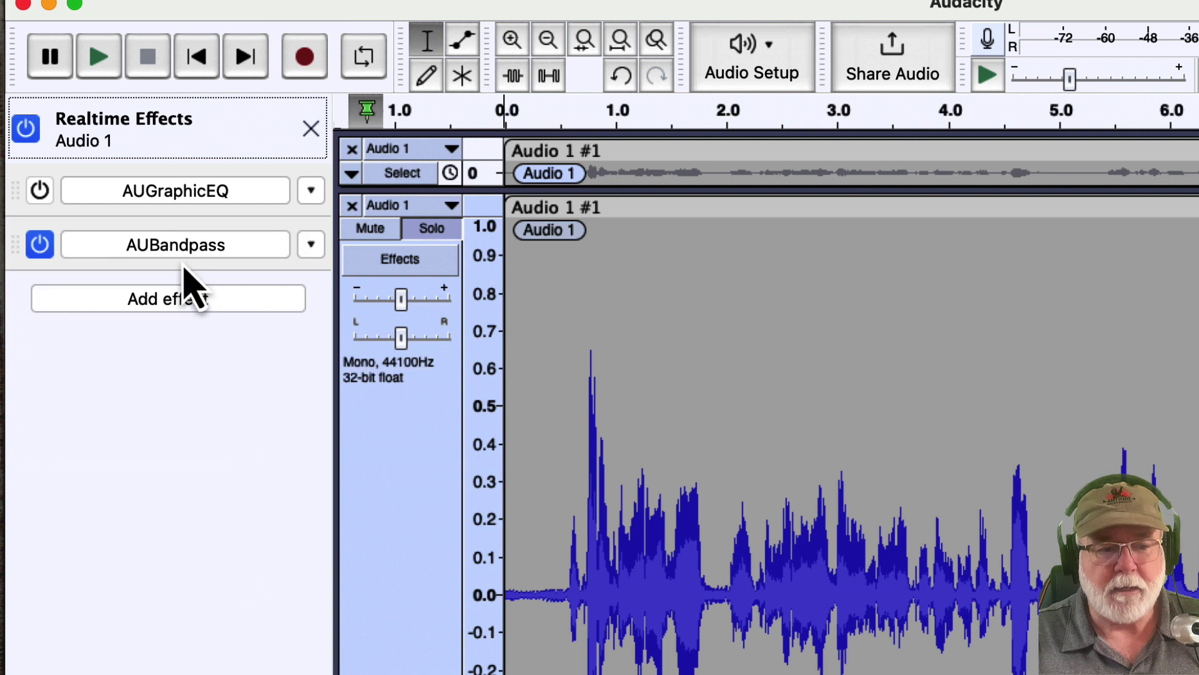
click(179, 299)
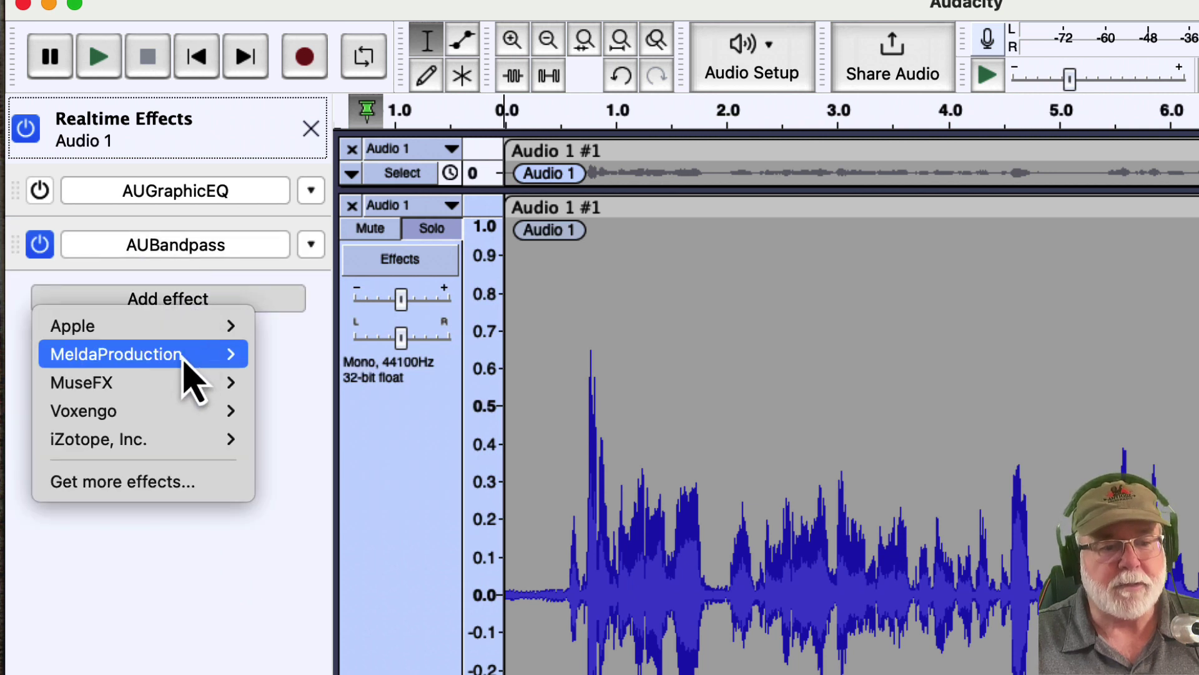
mouse_move(165, 412)
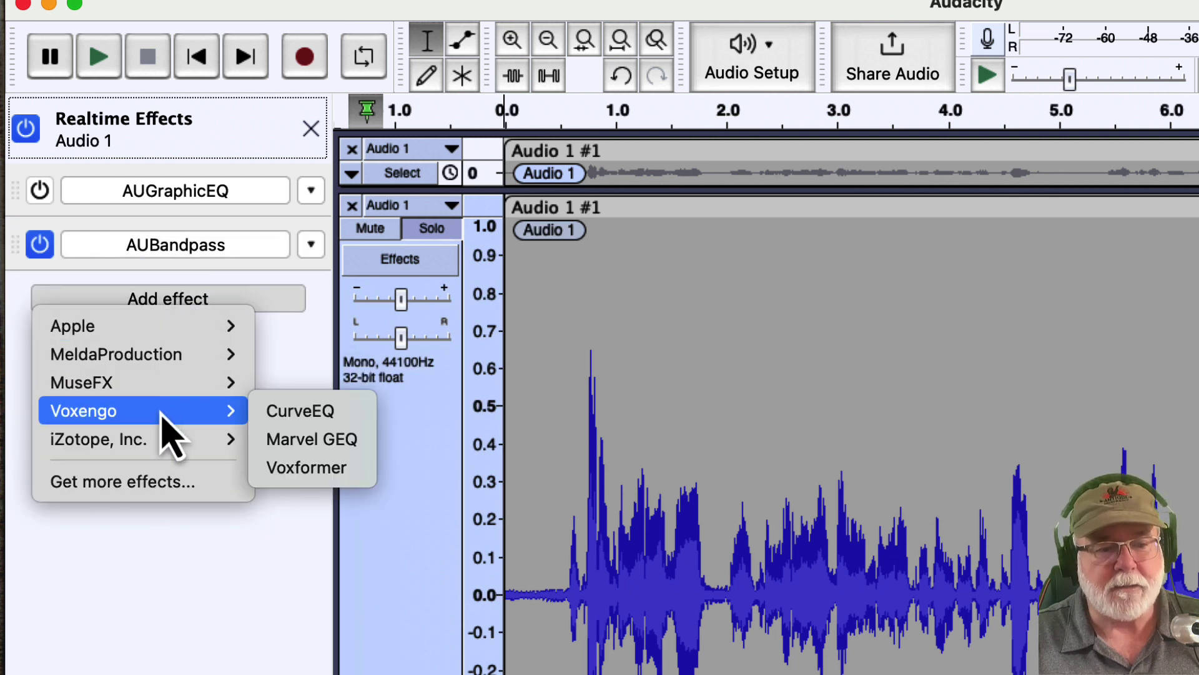
click(292, 410)
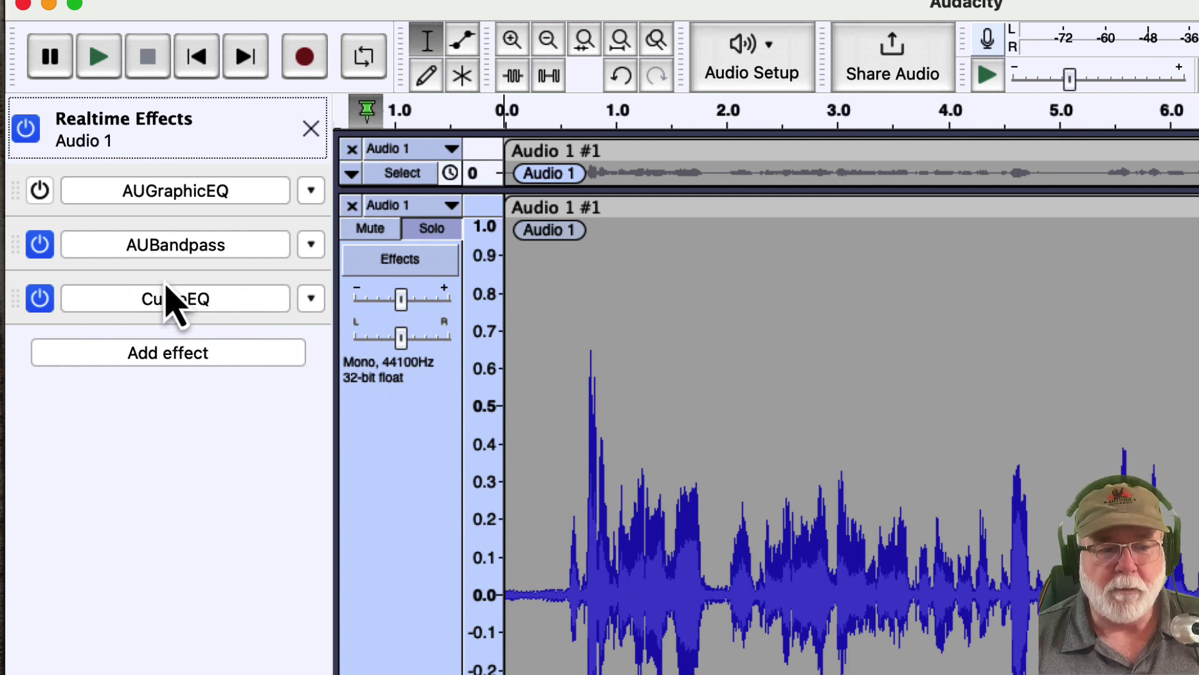
Re-enable AUGraphicEQ, then switch the master realtime effects power off and back on.
click(39, 190)
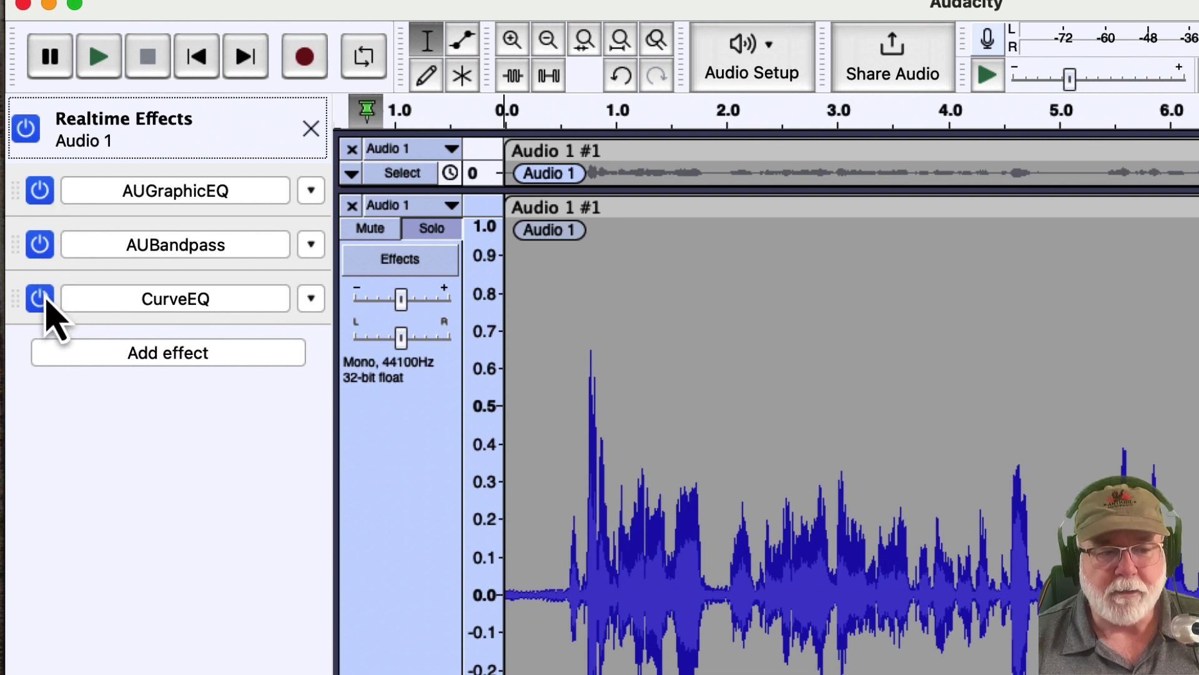
click(26, 128)
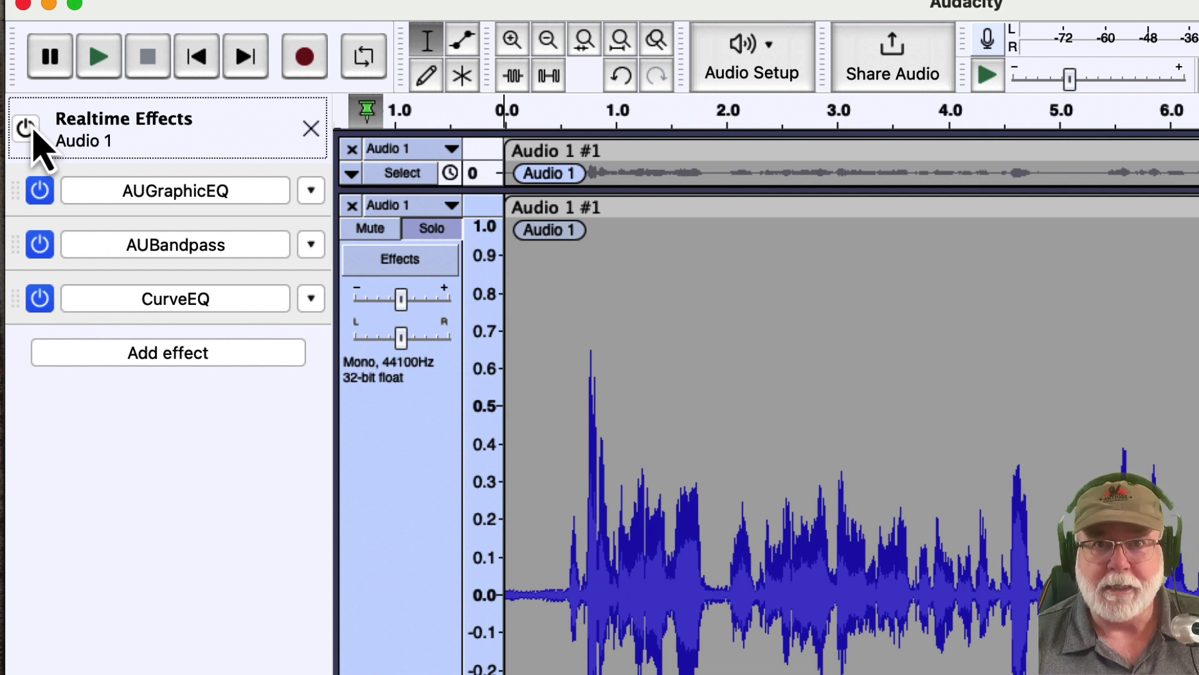
click(31, 129)
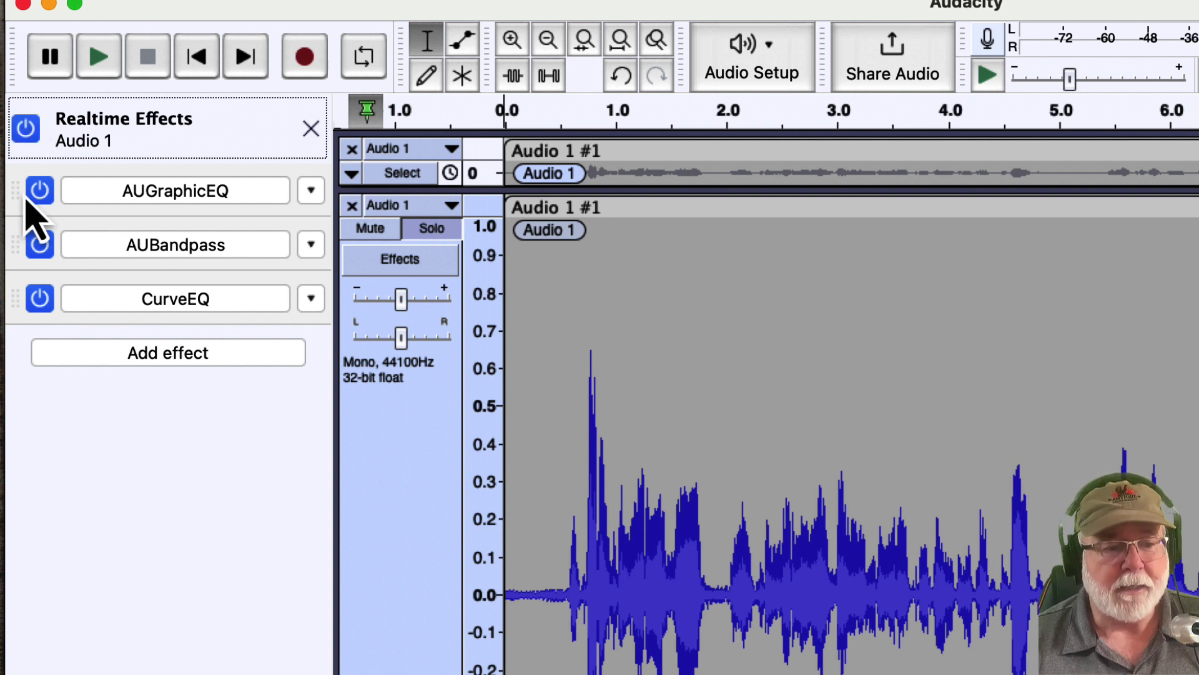
Move CurveEQ above AUGraphicEQ and AUBandpass, then replace it with Voxengo Marvel GEQ.
drag(17, 301, 11, 189)
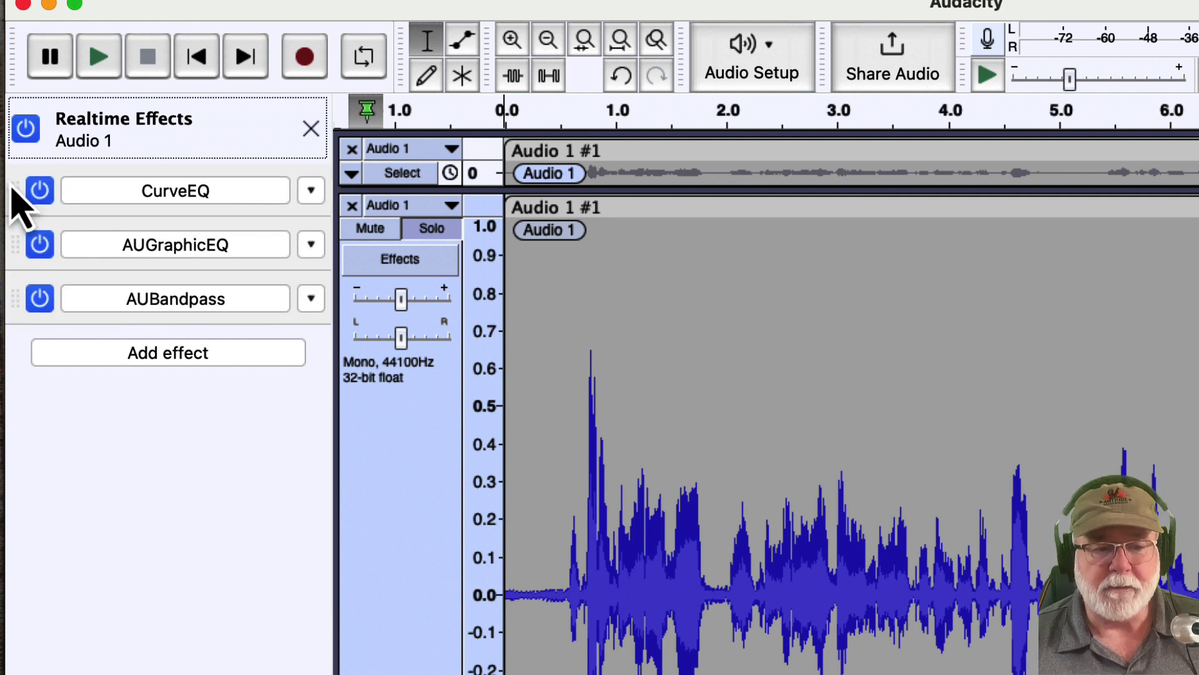
click(311, 191)
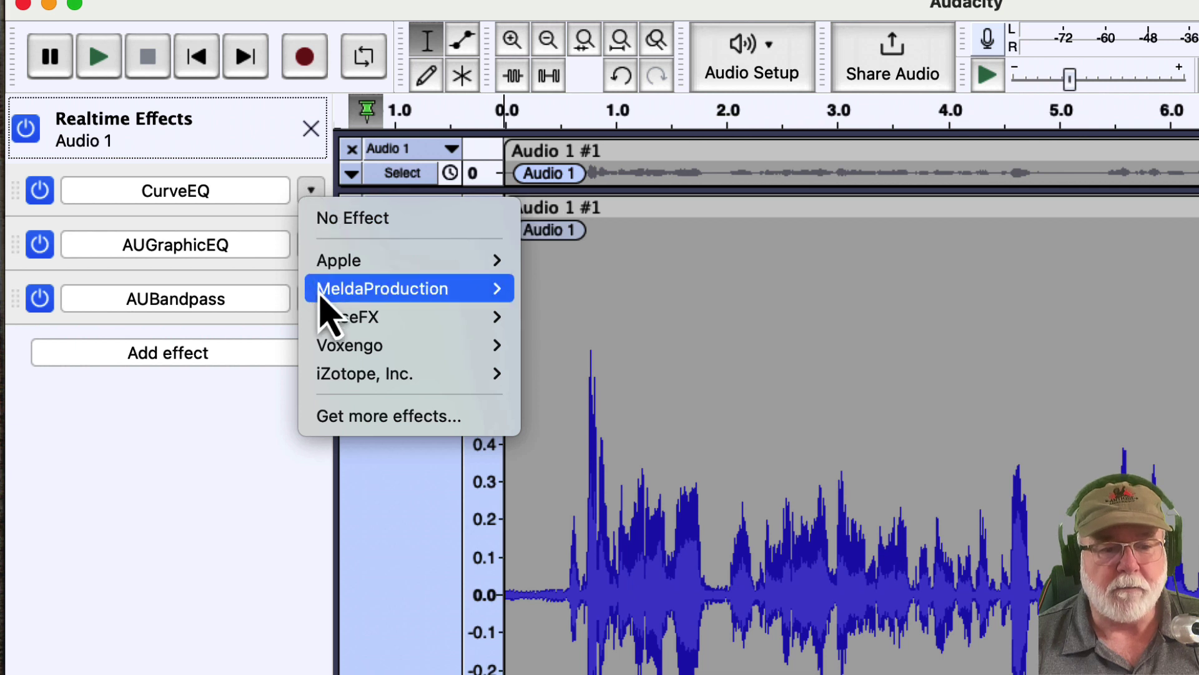
mouse_move(463, 373)
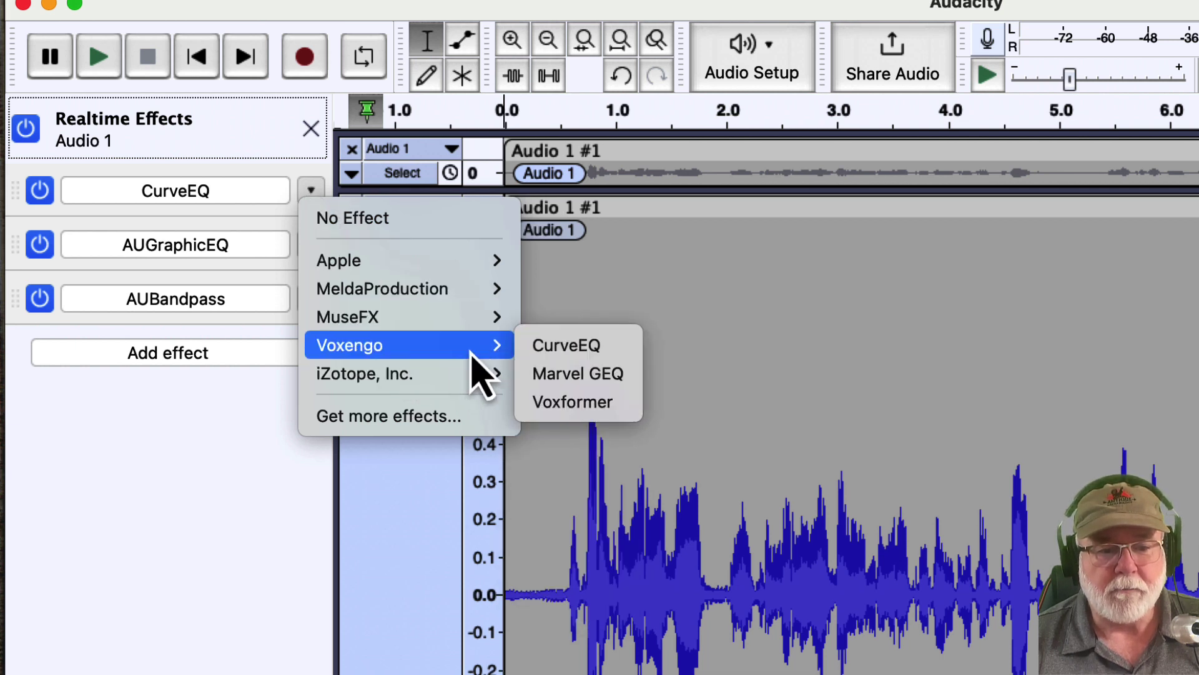
click(562, 382)
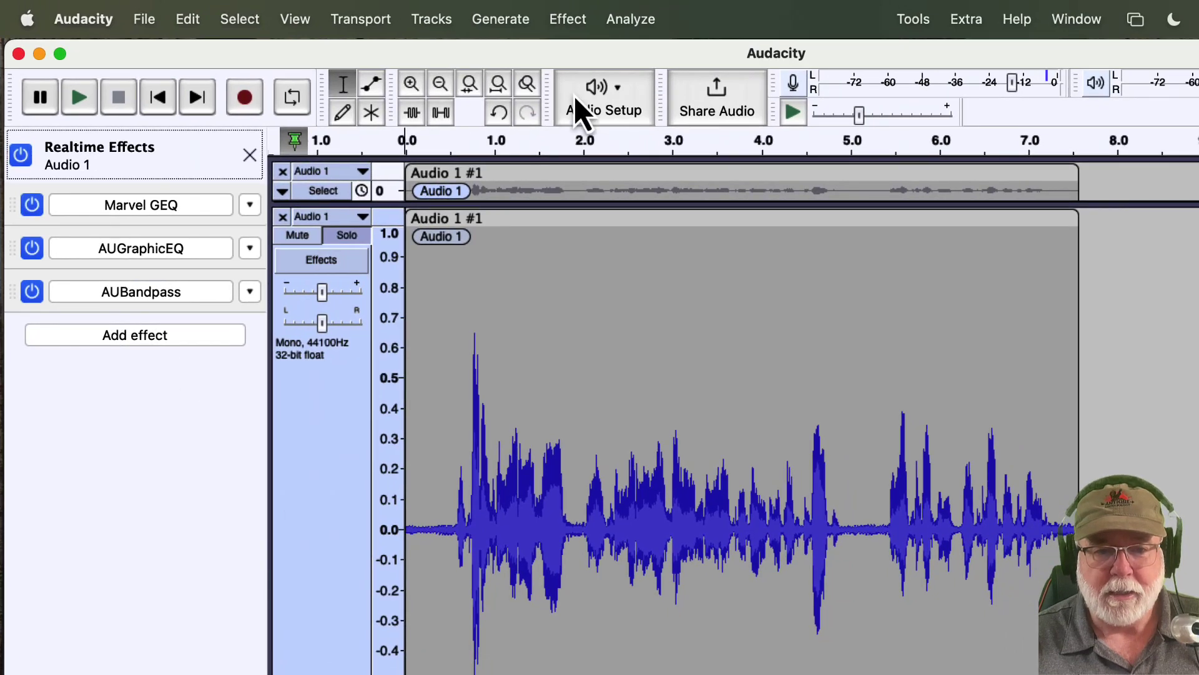
click(567, 20)
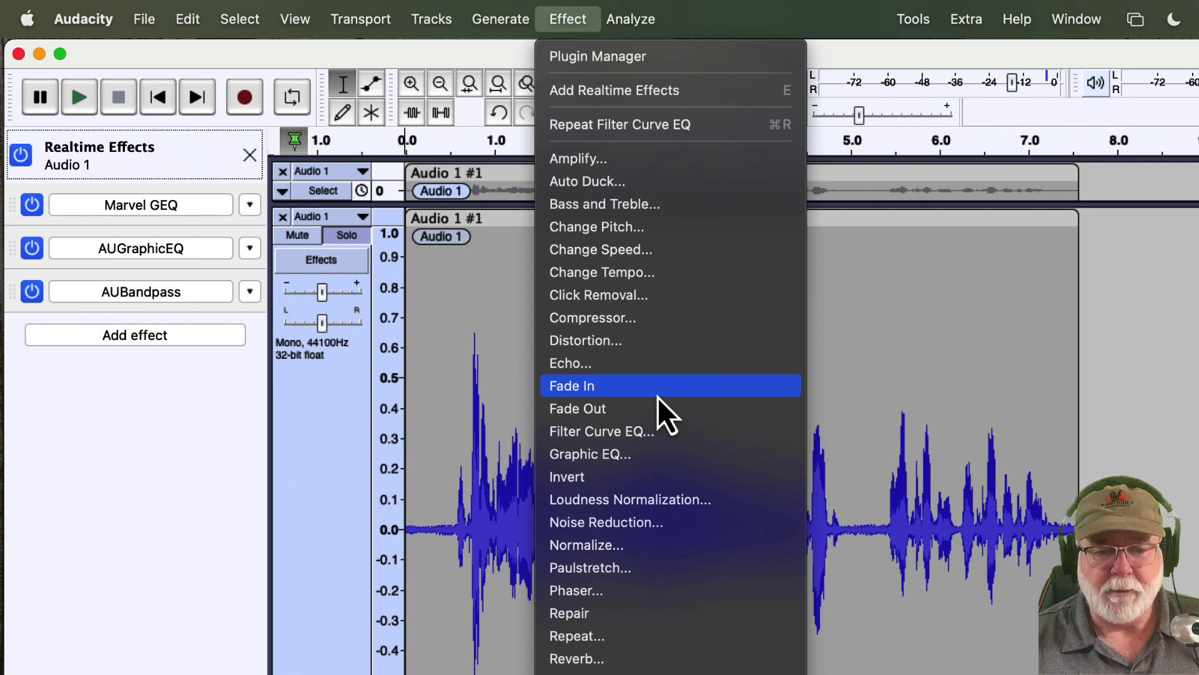
scroll(658, 398, down, 10)
scroll(657, 397, up, 10)
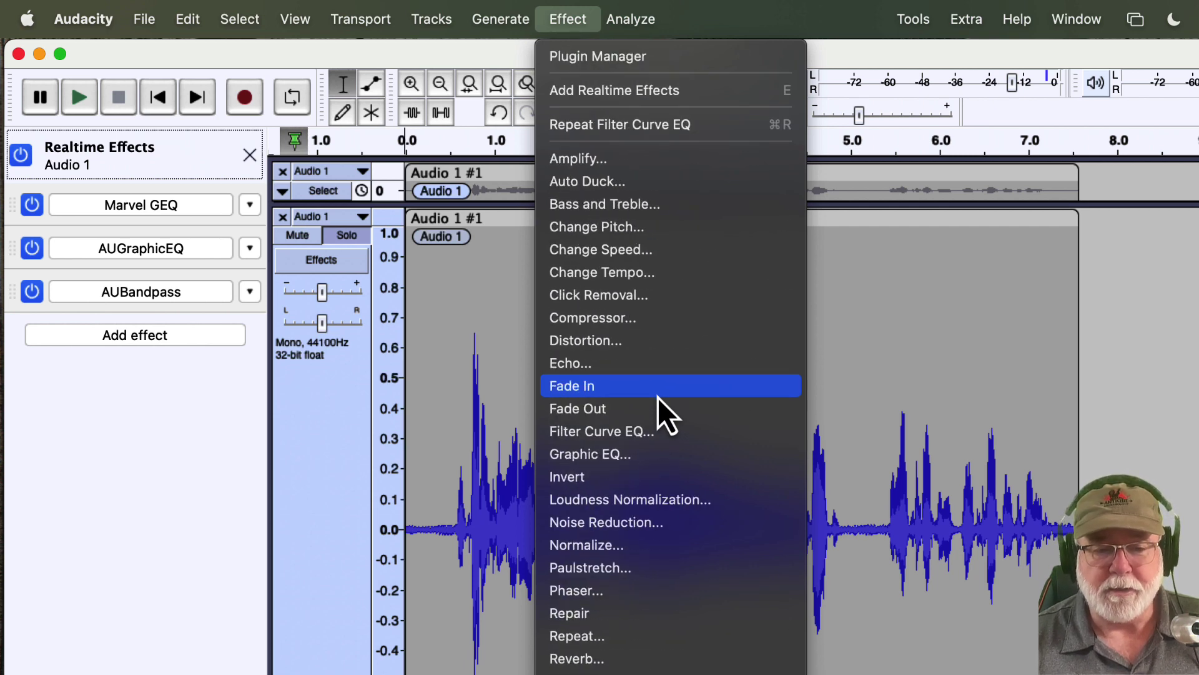
click(582, 25)
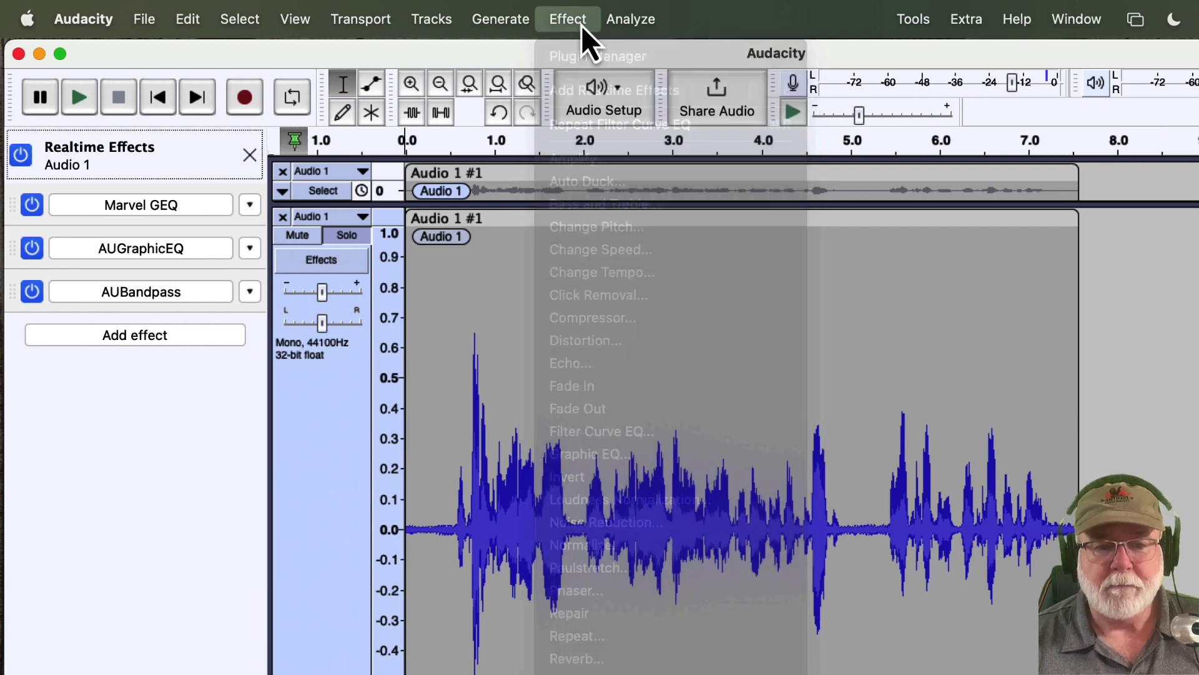